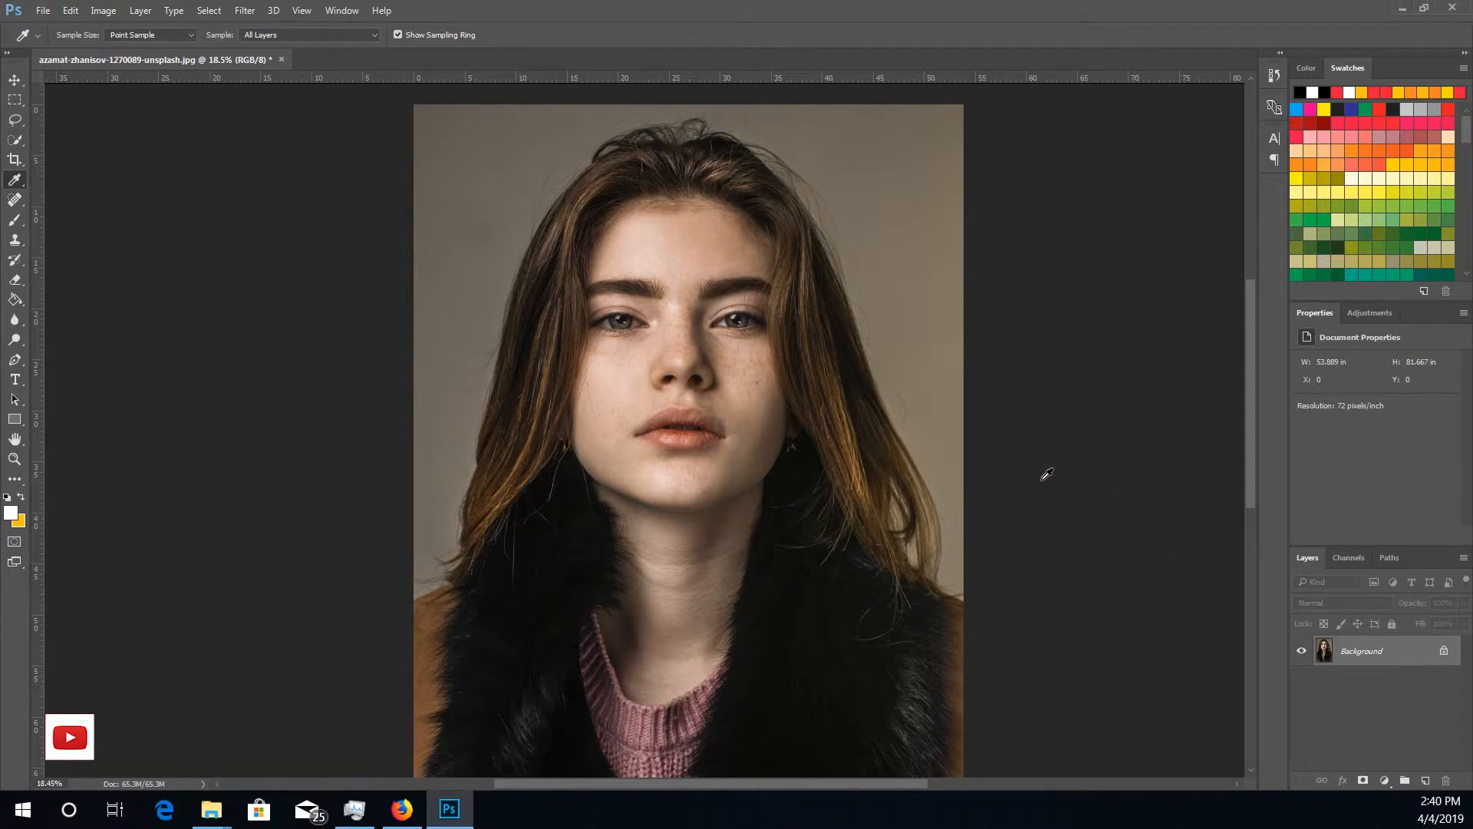
Step: Create an inverted duplicate of the Background layer and set its blend mode to Vivid Light
click(15, 79)
key(ctrl+j)
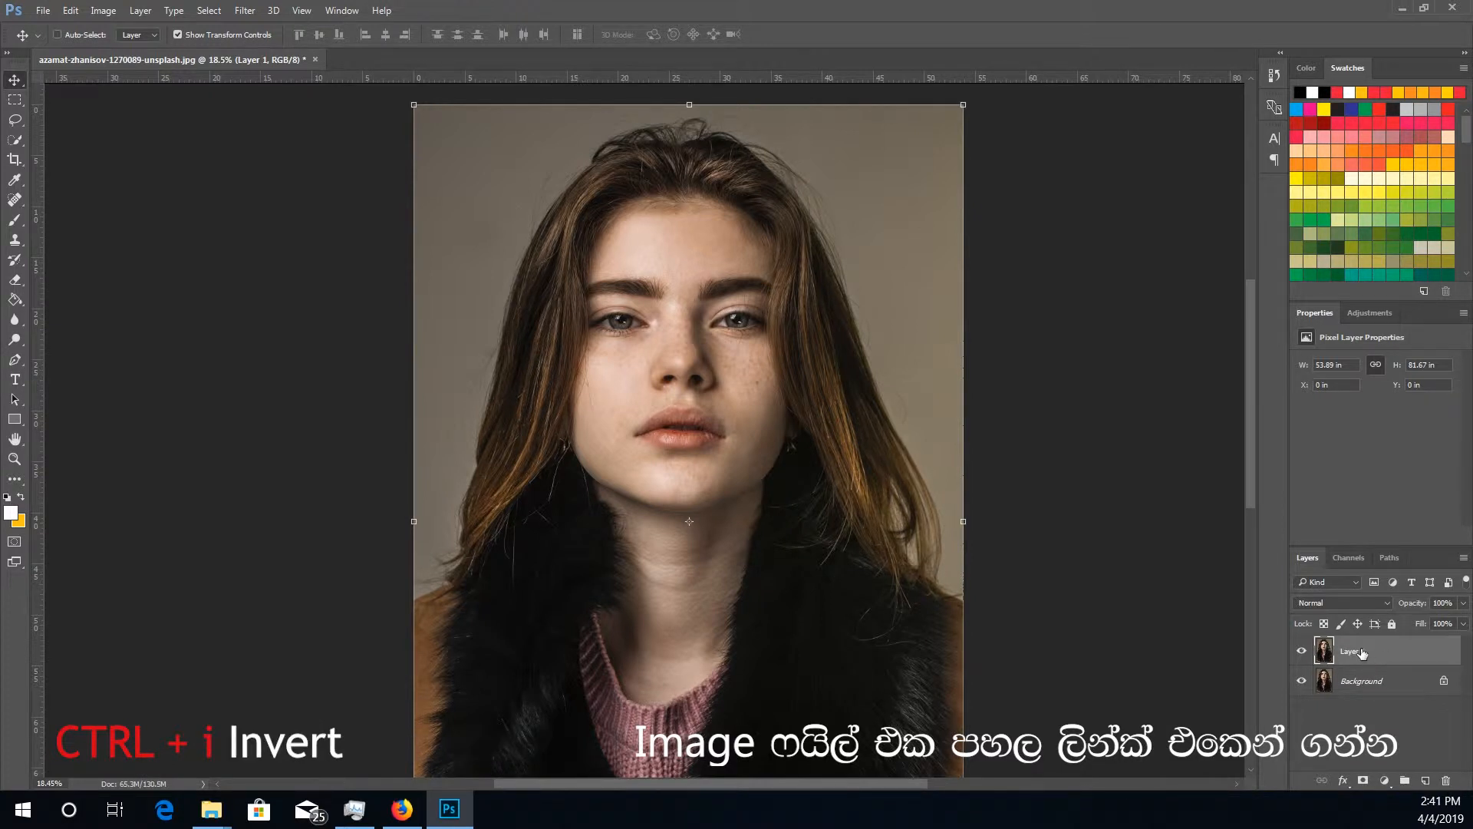
key(ctrl+i)
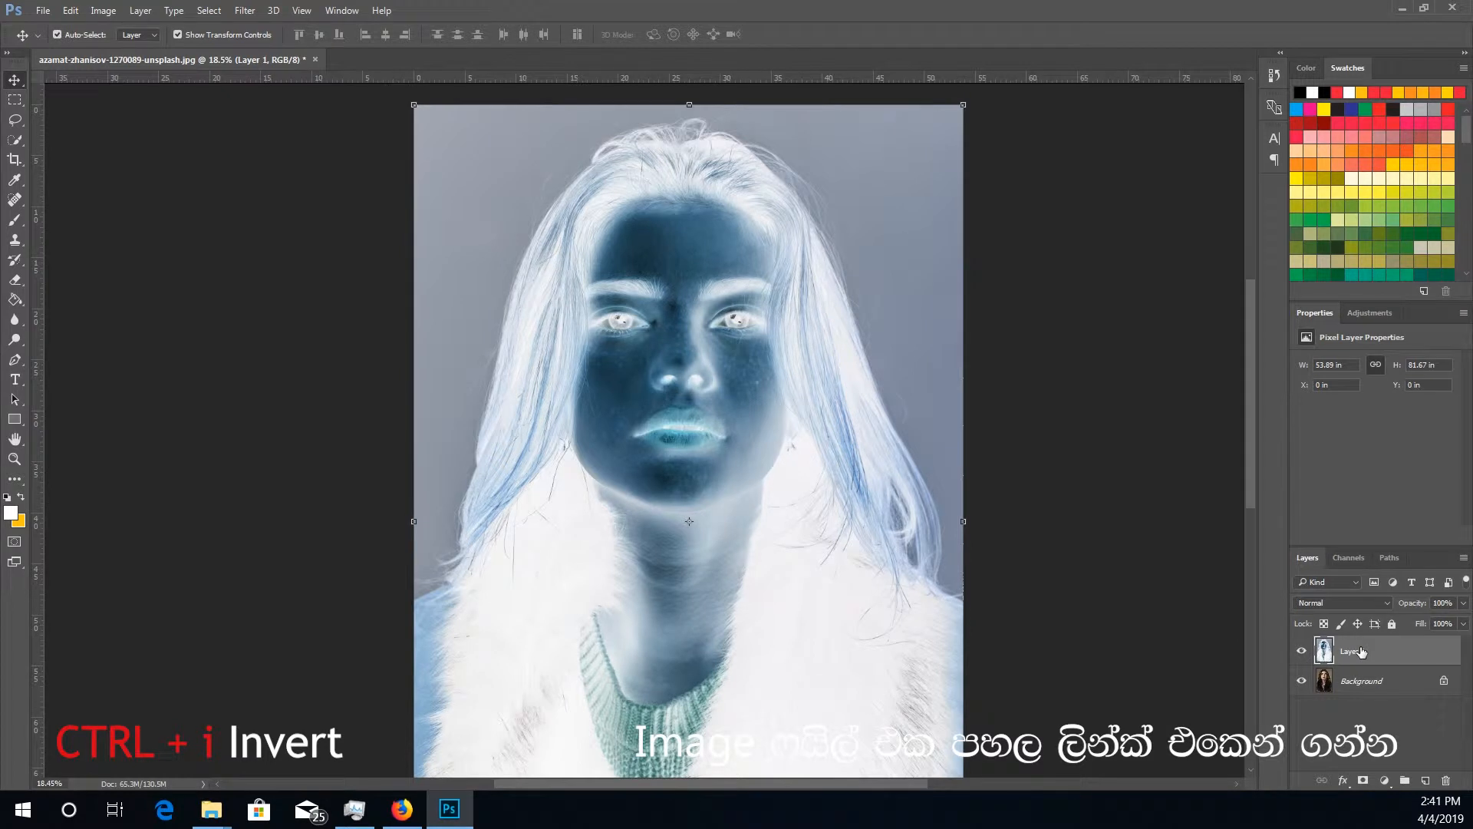
click(1343, 603)
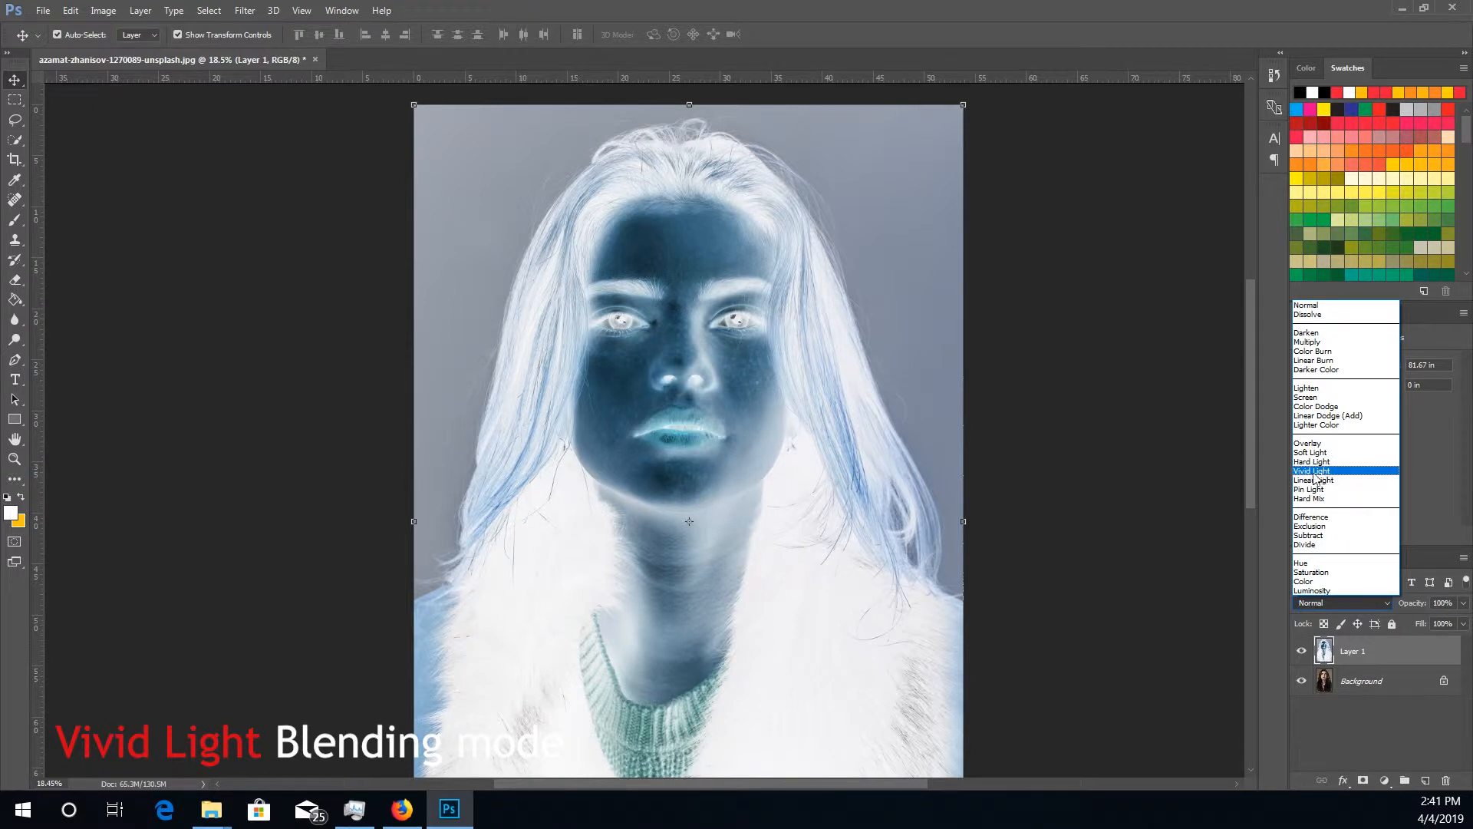
click(1314, 470)
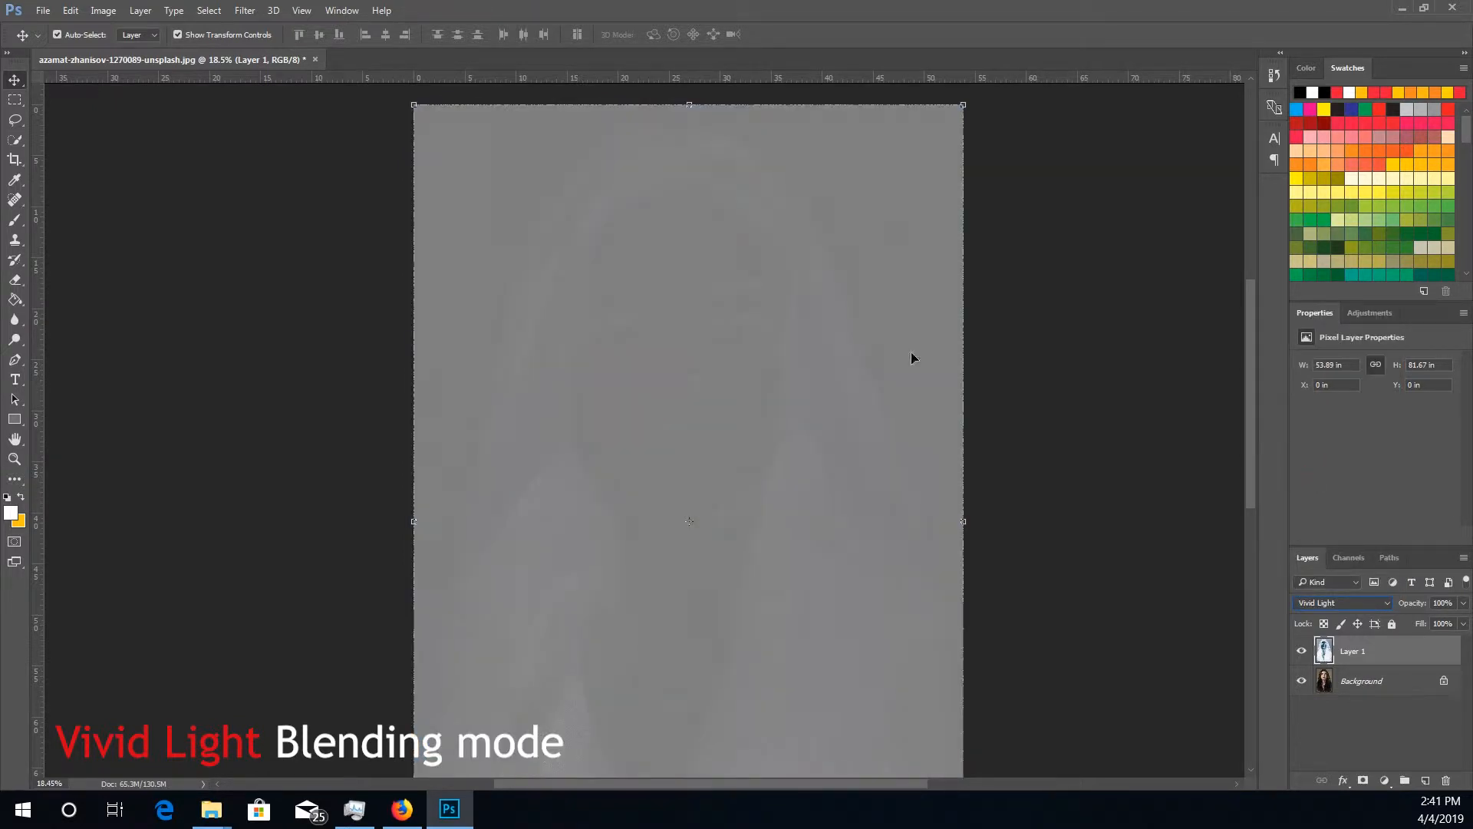
Step: Apply a High Pass filter with a radius of 24 pixels to the inverted layer
click(244, 10)
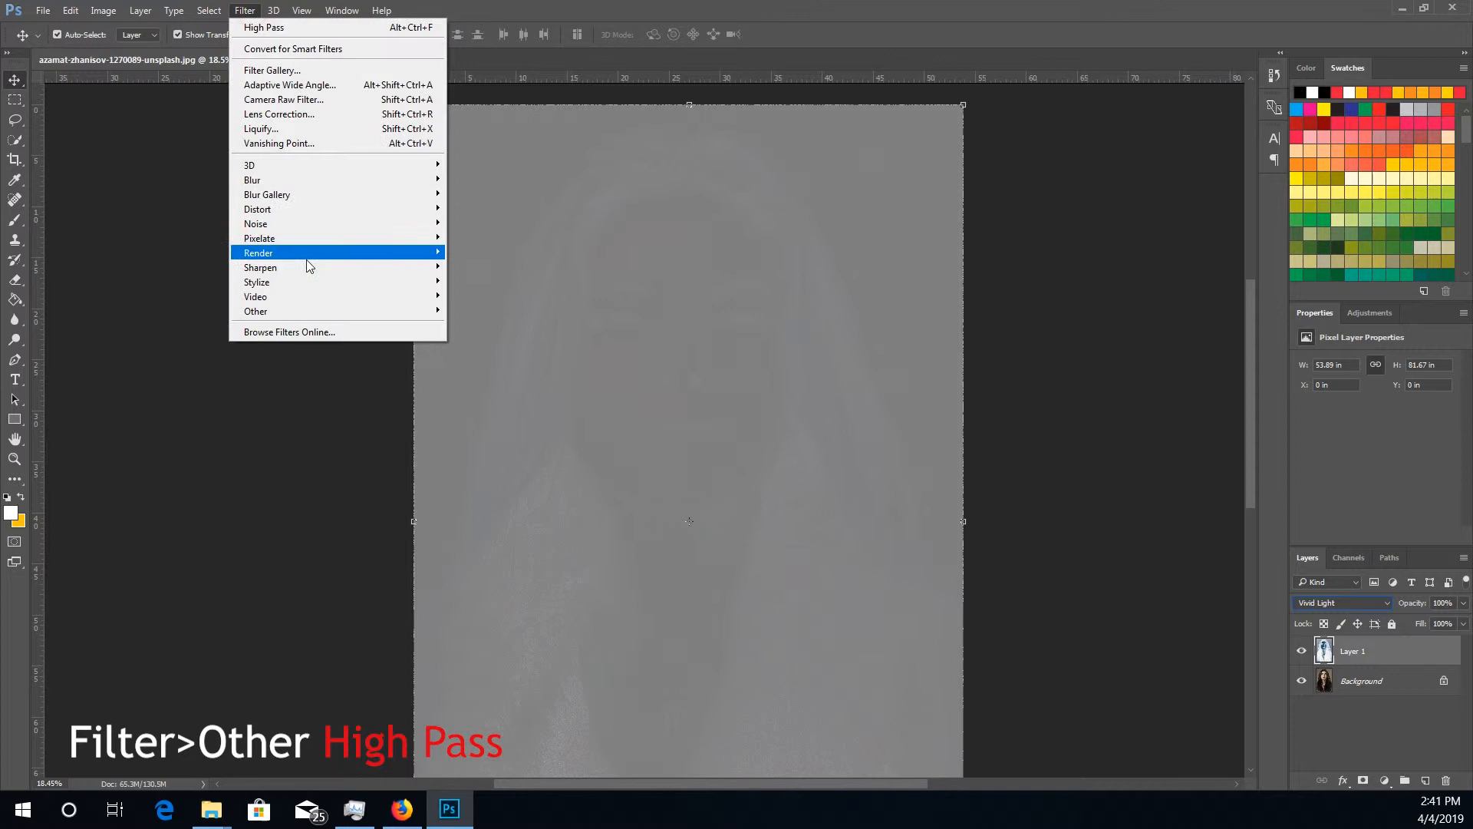
mouse_move(310, 308)
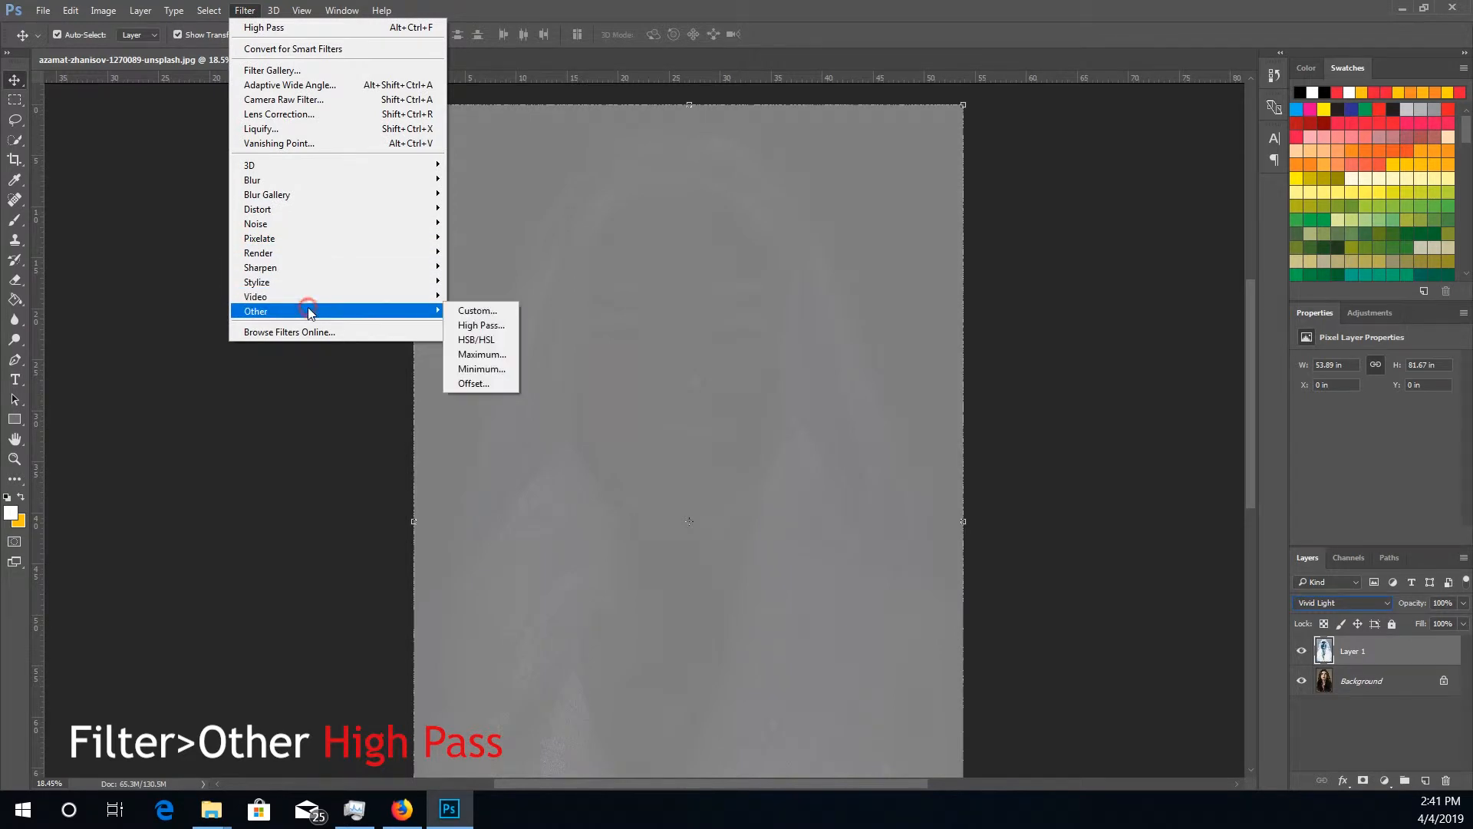
click(471, 326)
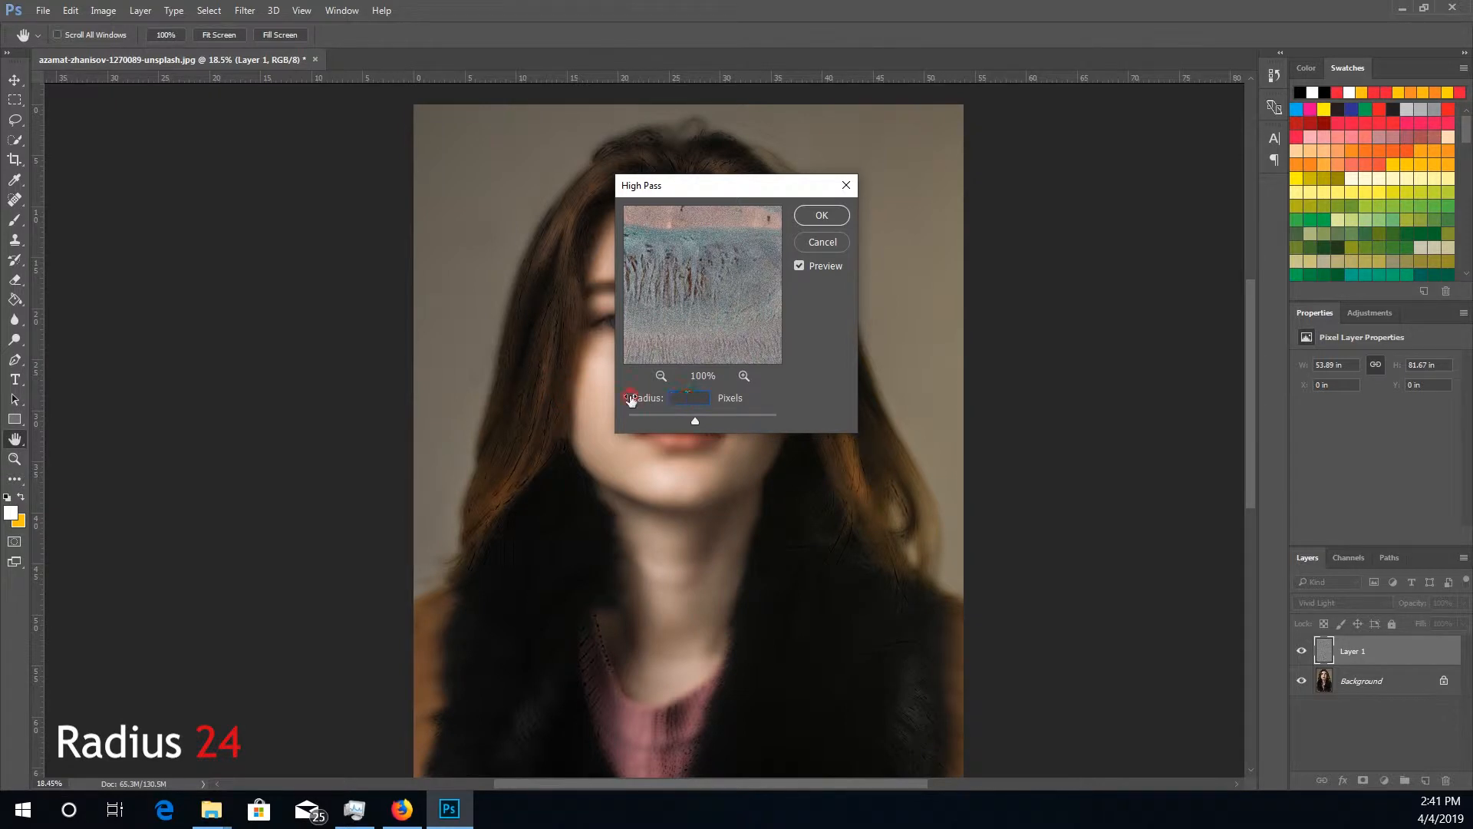
click(822, 215)
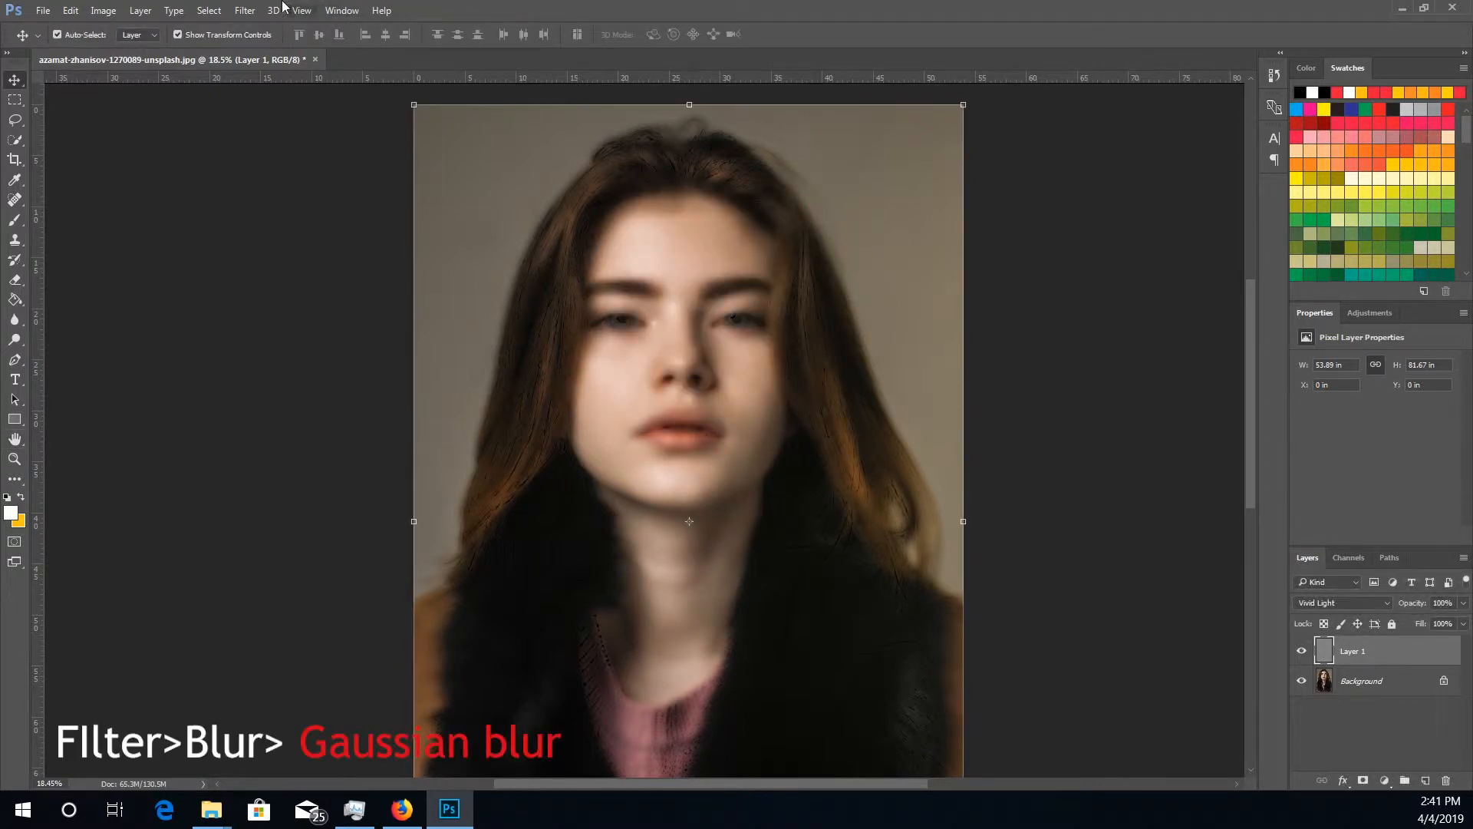
Step: Apply a Gaussian Blur with a radius of 3 pixels to Layer 1
click(247, 10)
mouse_move(286, 180)
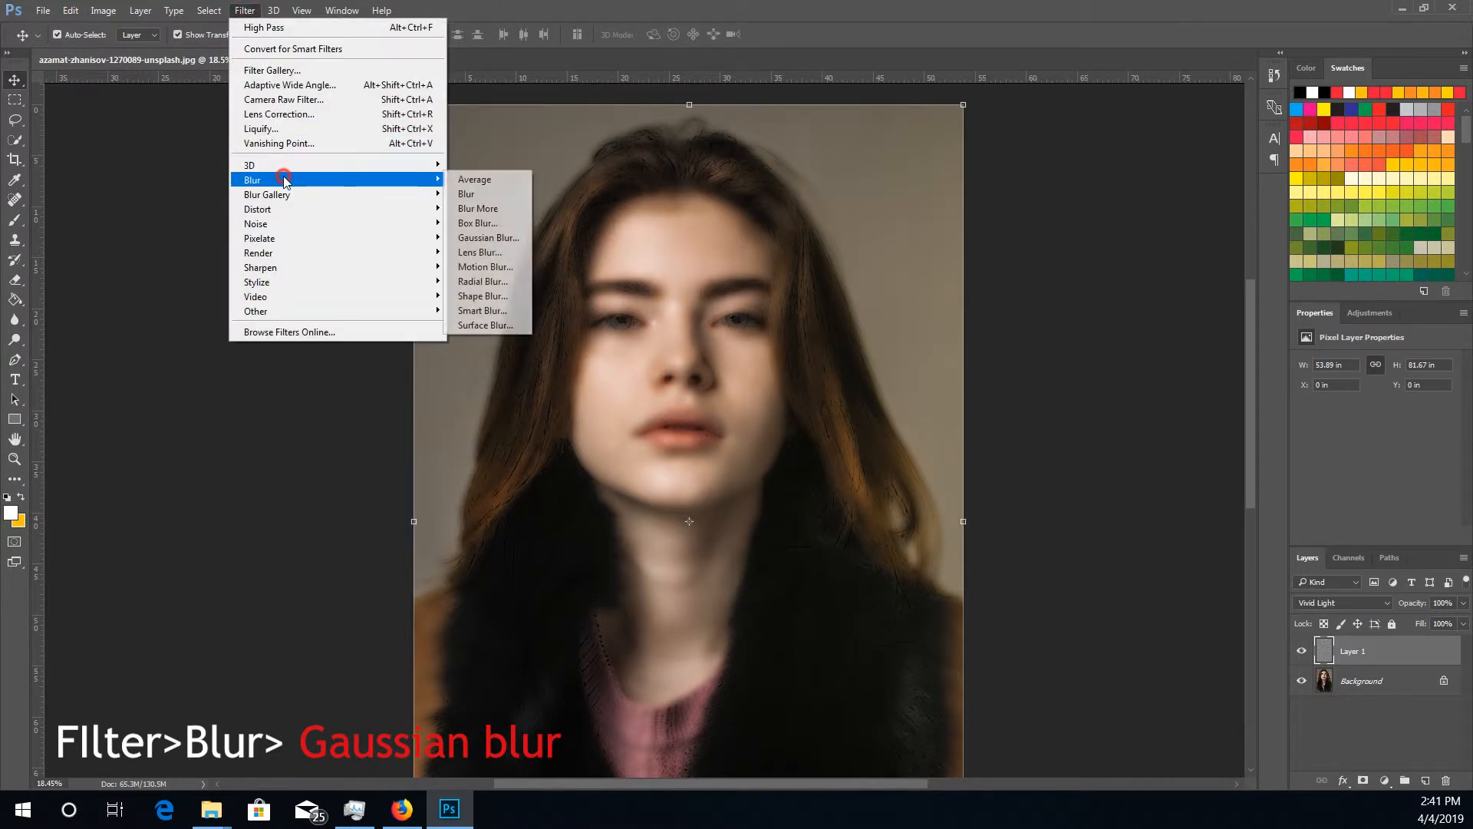
click(488, 238)
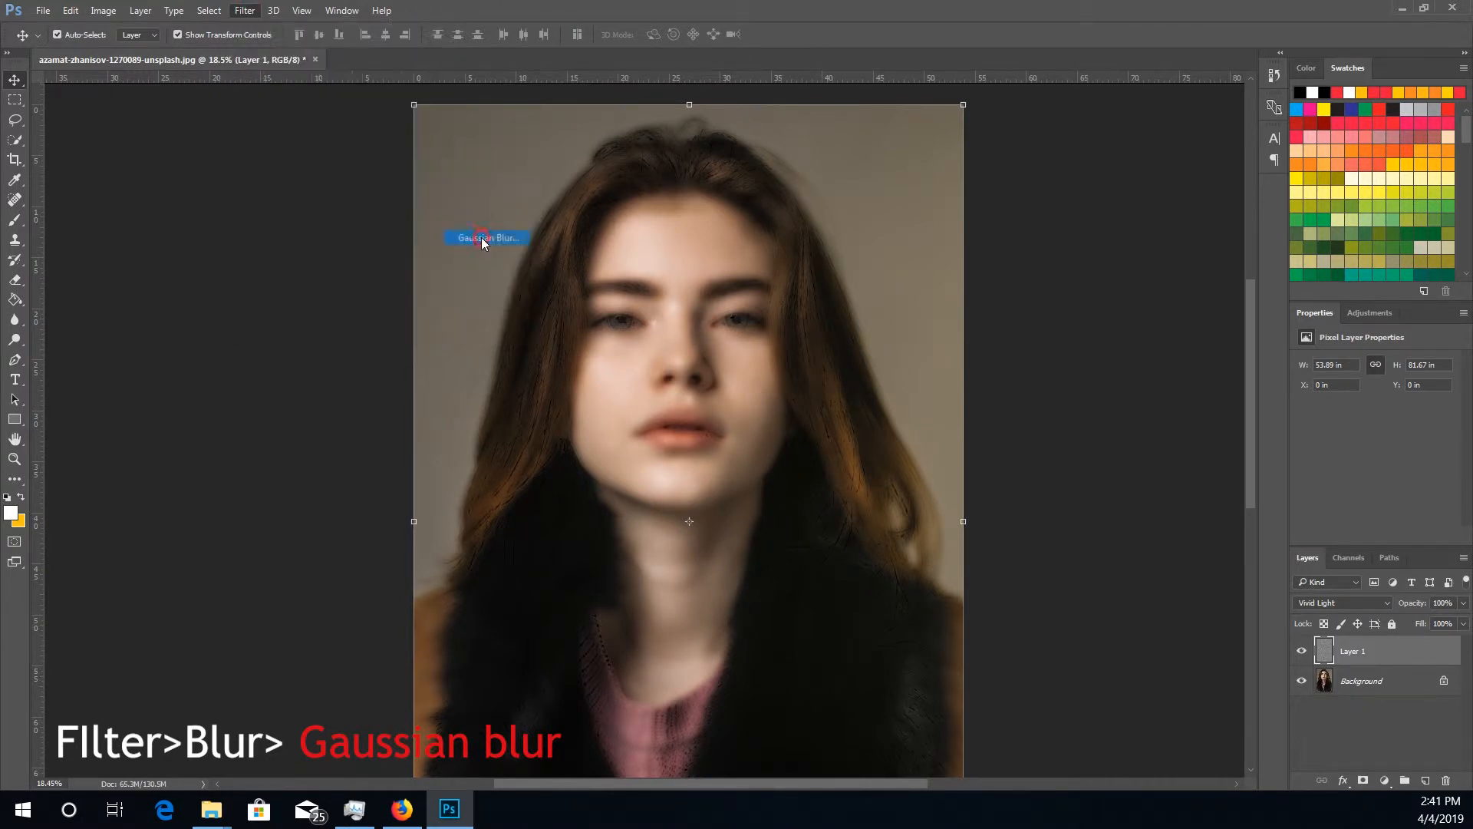
click(992, 419)
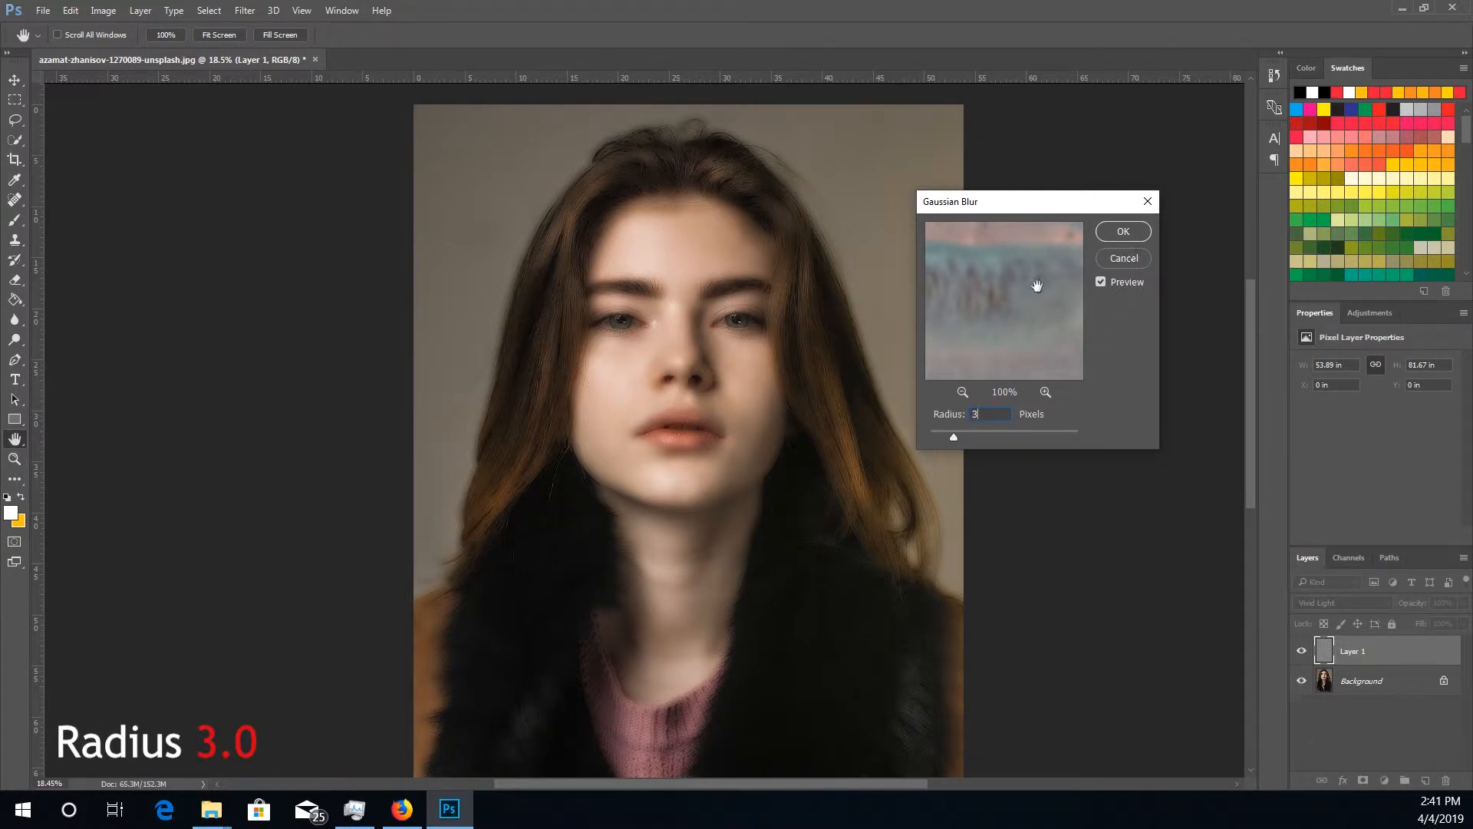
click(1130, 231)
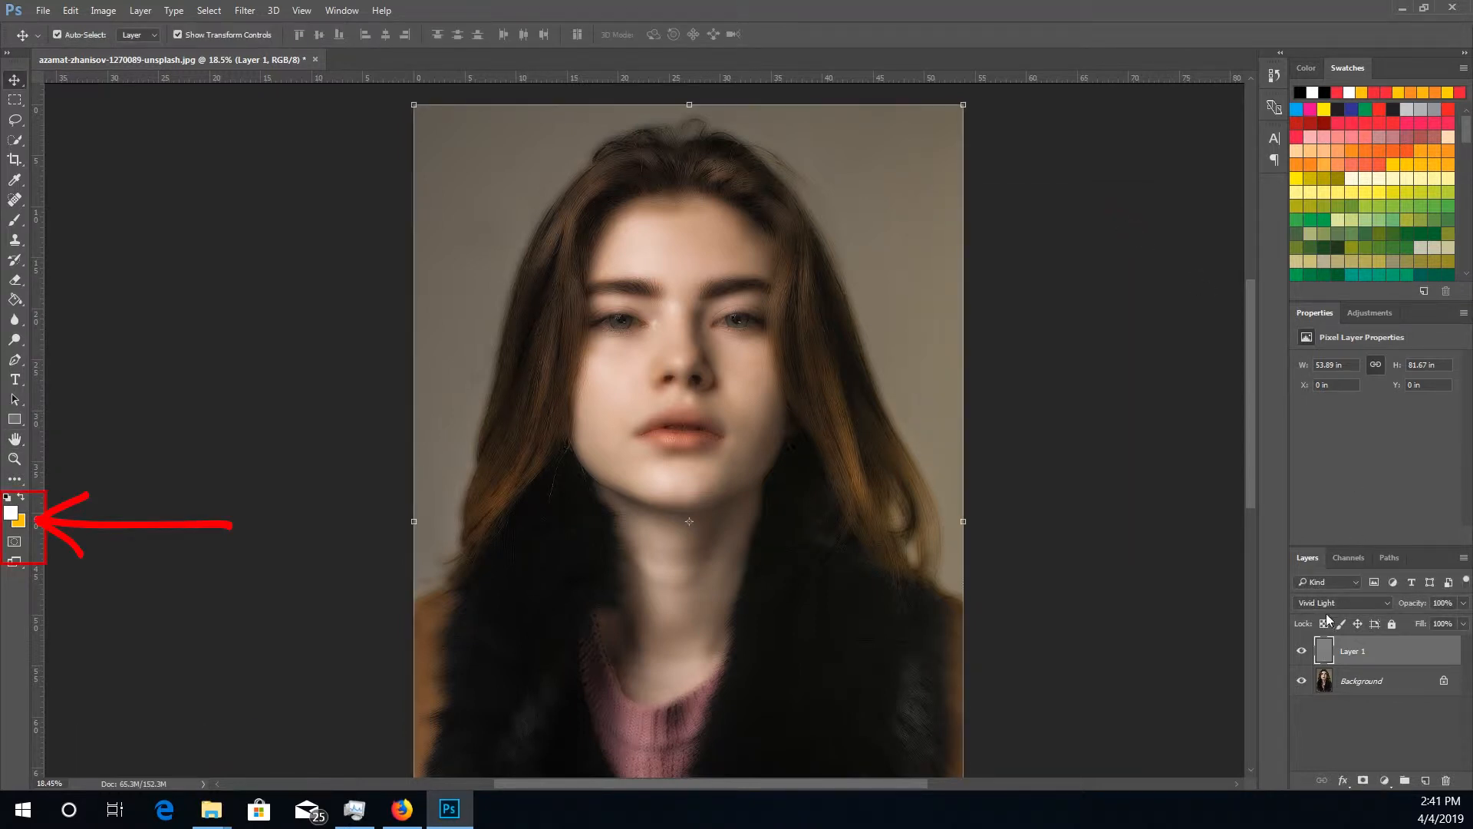
Step: Reset the foreground and background colours to black and white and add a layer mask to Layer 1
click(9, 498)
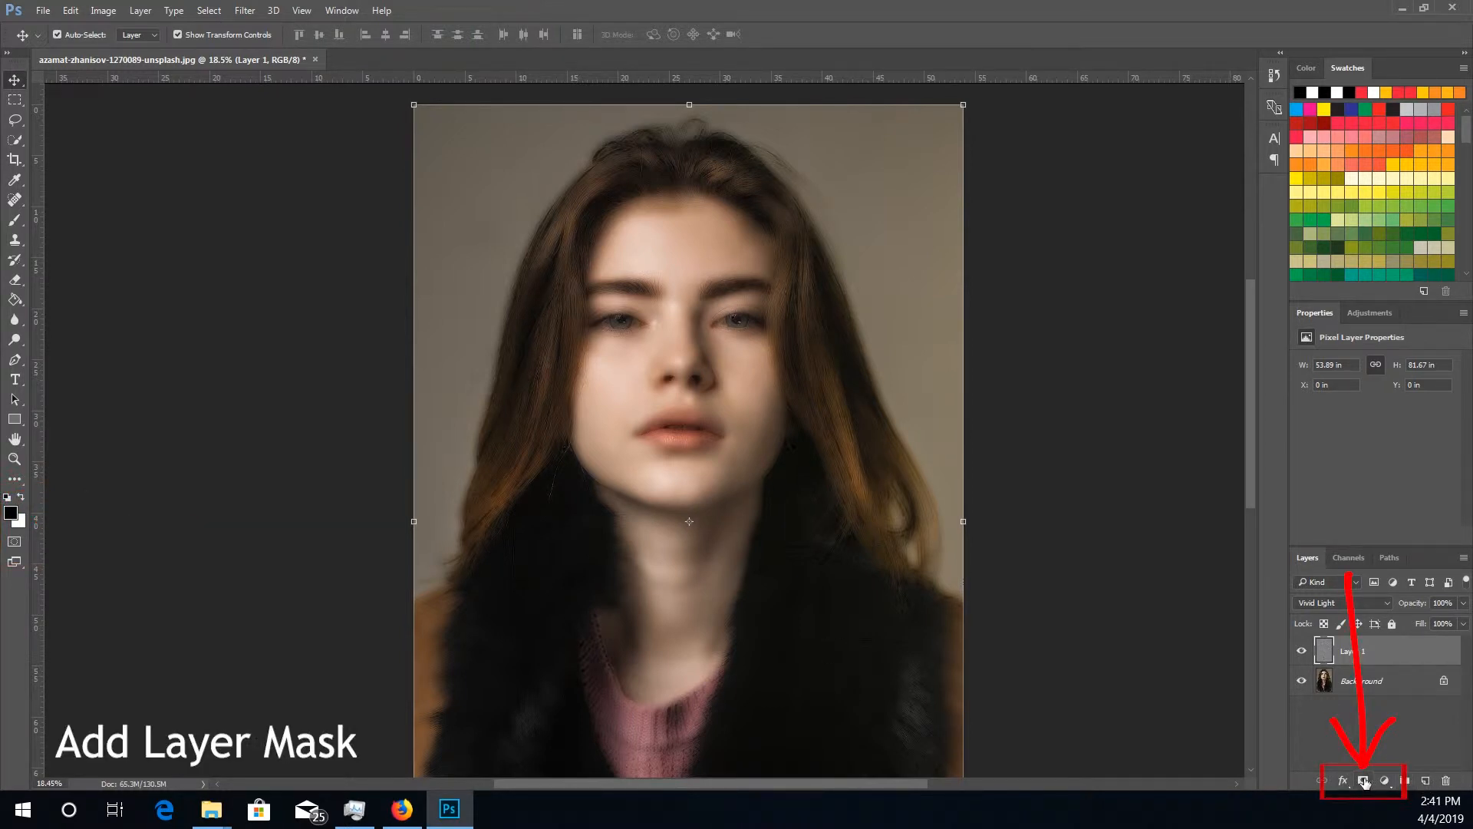
click(1363, 780)
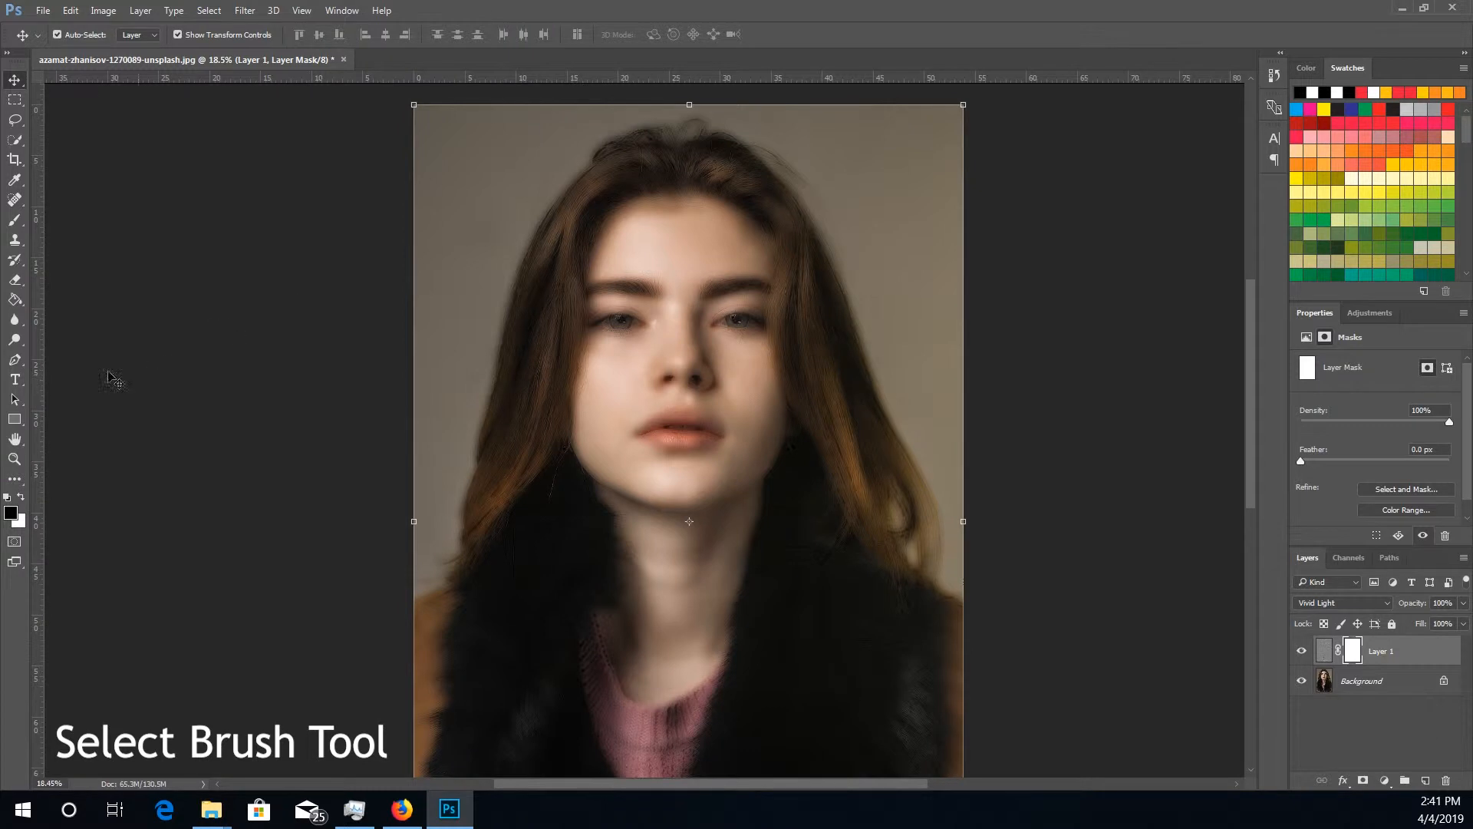
Step: Paint black with the Brush tool on Layer 1's mask over the hair to restore its sharp detail
click(14, 221)
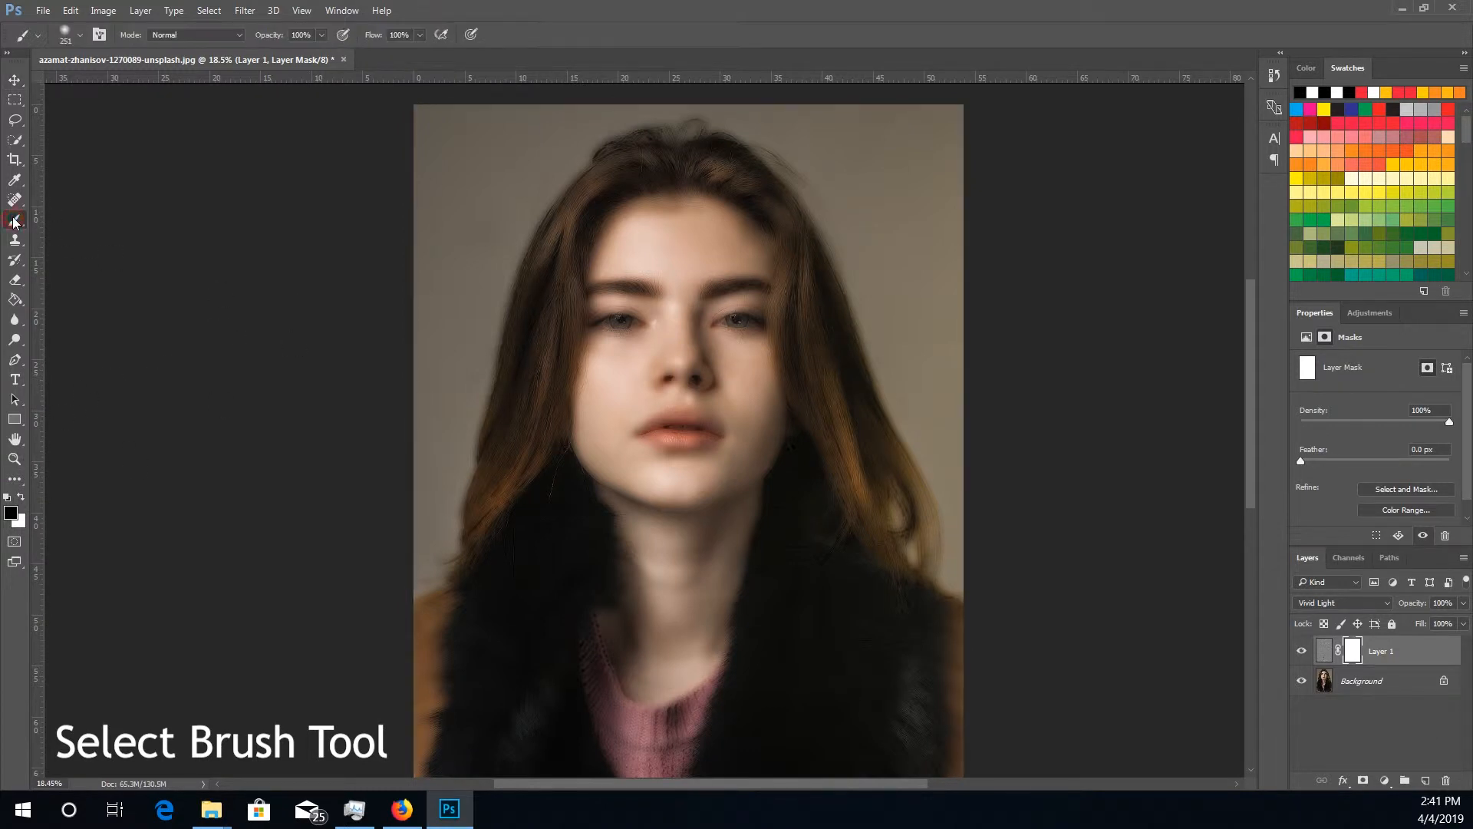
scroll(620, 184, up, 4)
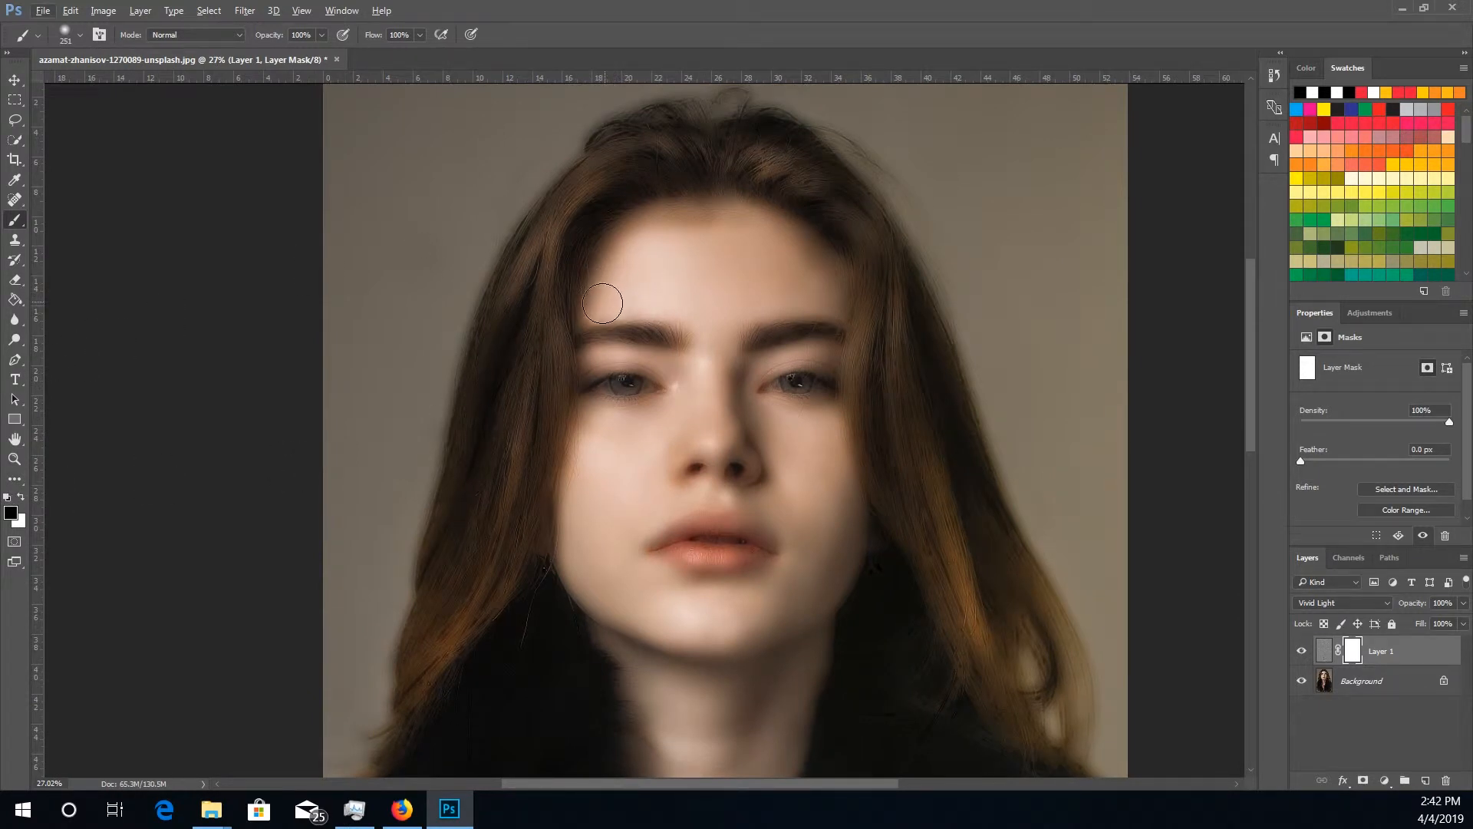
click(21, 498)
mouse_move(622, 282)
mouse_down()
mouse_move(682, 242)
mouse_move(621, 278)
mouse_move(726, 242)
mouse_move(738, 258)
mouse_move(704, 292)
mouse_up()
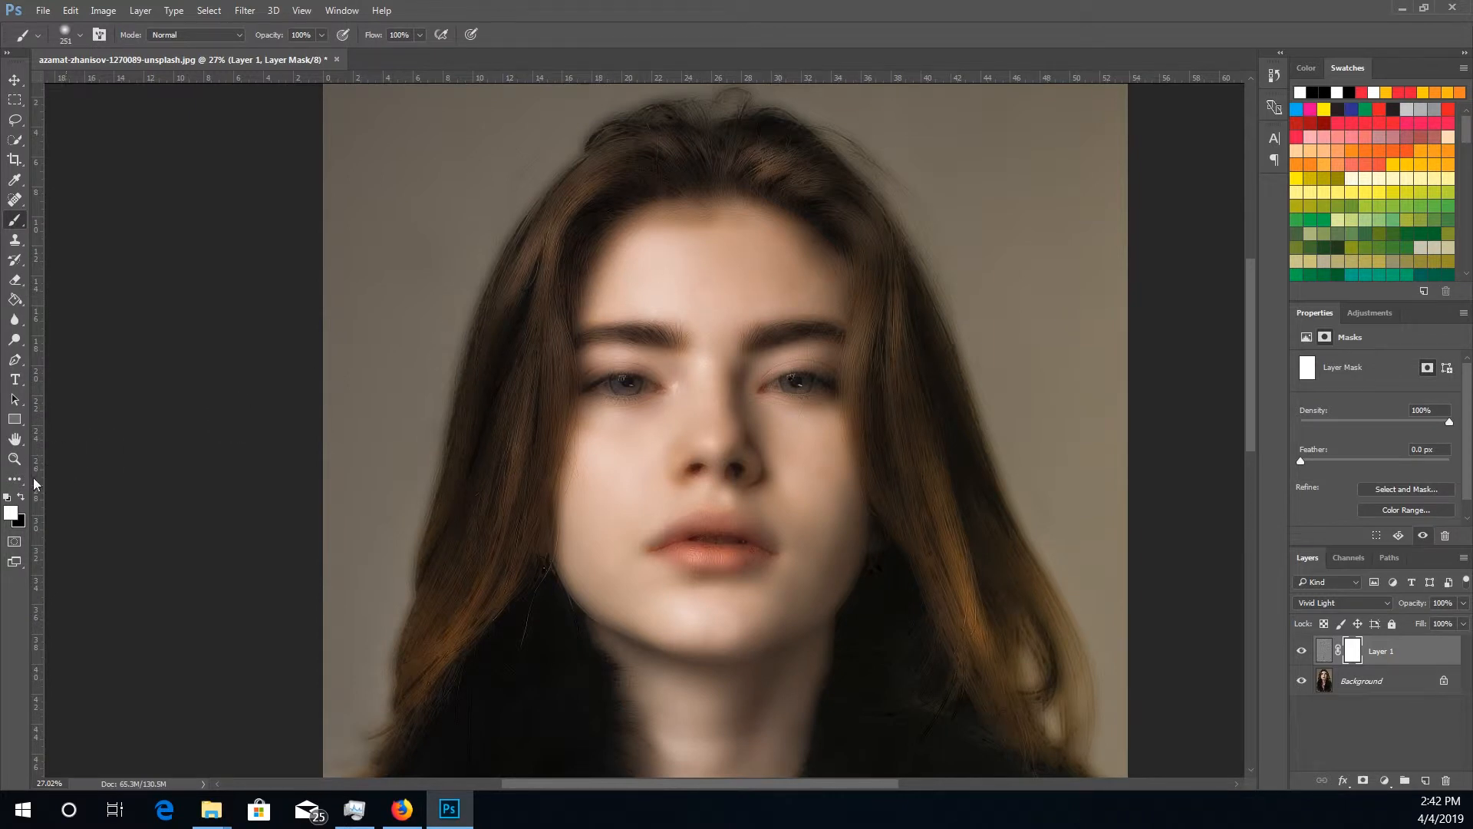
mouse_move(599, 288)
mouse_down()
mouse_move(703, 238)
mouse_move(614, 287)
mouse_move(702, 241)
mouse_move(624, 249)
mouse_move(721, 221)
mouse_up()
mouse_move(659, 161)
mouse_down()
mouse_move(583, 188)
mouse_move(667, 140)
mouse_move(587, 188)
mouse_move(527, 337)
mouse_move(548, 241)
mouse_move(486, 418)
mouse_move(508, 334)
mouse_move(517, 319)
mouse_move(505, 378)
mouse_move(543, 296)
mouse_move(548, 376)
mouse_move(522, 490)
mouse_move(534, 405)
mouse_move(470, 581)
mouse_move(494, 387)
mouse_move(449, 571)
mouse_move(478, 437)
mouse_move(425, 589)
mouse_move(462, 393)
mouse_move(439, 511)
mouse_move(467, 589)
mouse_move(411, 710)
mouse_move(500, 585)
mouse_move(419, 752)
mouse_move(541, 662)
mouse_move(563, 726)
mouse_move(579, 683)
mouse_move(551, 731)
mouse_move(483, 711)
mouse_up()
mouse_move(600, 167)
mouse_down()
mouse_move(667, 142)
mouse_move(749, 140)
mouse_move(698, 148)
mouse_move(725, 127)
mouse_move(797, 168)
mouse_move(895, 323)
mouse_move(890, 337)
mouse_move(880, 325)
mouse_move(900, 513)
mouse_move(901, 338)
mouse_move(1054, 680)
mouse_move(963, 646)
mouse_move(905, 415)
mouse_up()
mouse_move(926, 616)
mouse_down()
mouse_move(1101, 714)
mouse_move(945, 619)
mouse_move(861, 493)
mouse_move(819, 554)
mouse_move(854, 427)
mouse_move(864, 648)
mouse_move(992, 672)
mouse_move(1065, 645)
mouse_move(880, 600)
mouse_move(797, 619)
mouse_move(843, 723)
mouse_move(938, 720)
mouse_move(1089, 652)
mouse_move(718, 767)
mouse_move(551, 763)
mouse_move(554, 663)
mouse_move(493, 607)
mouse_move(576, 570)
mouse_move(523, 445)
mouse_move(462, 506)
mouse_move(517, 416)
mouse_move(434, 511)
mouse_move(325, 732)
mouse_up()
Step: Paint black on the mask with an enlarged brush over the fur collar and pink sweater to restore their texture
drag(434, 626, 467, 451)
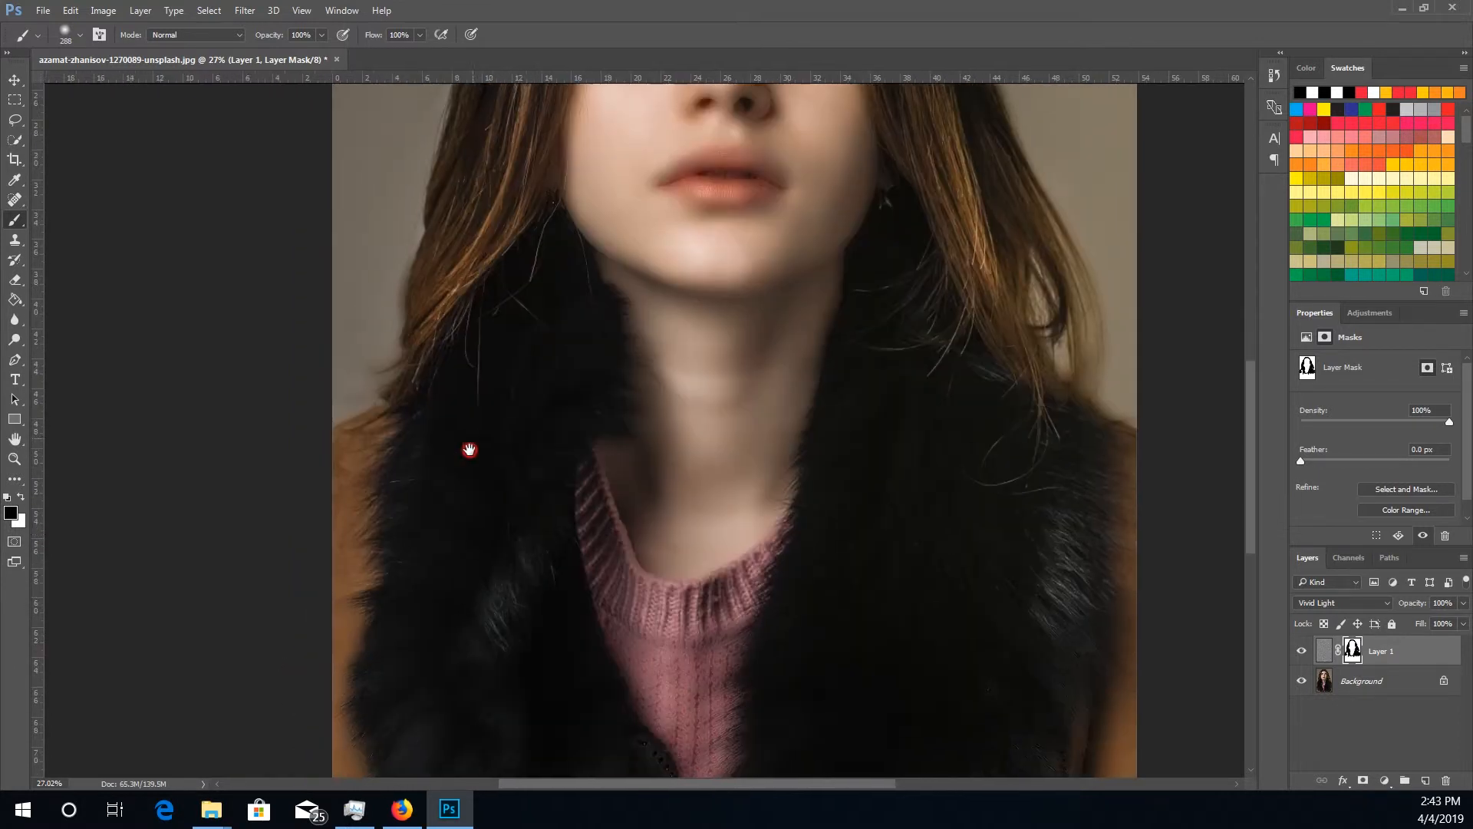
alt+right_click(417, 693)
drag(435, 560, 574, 738)
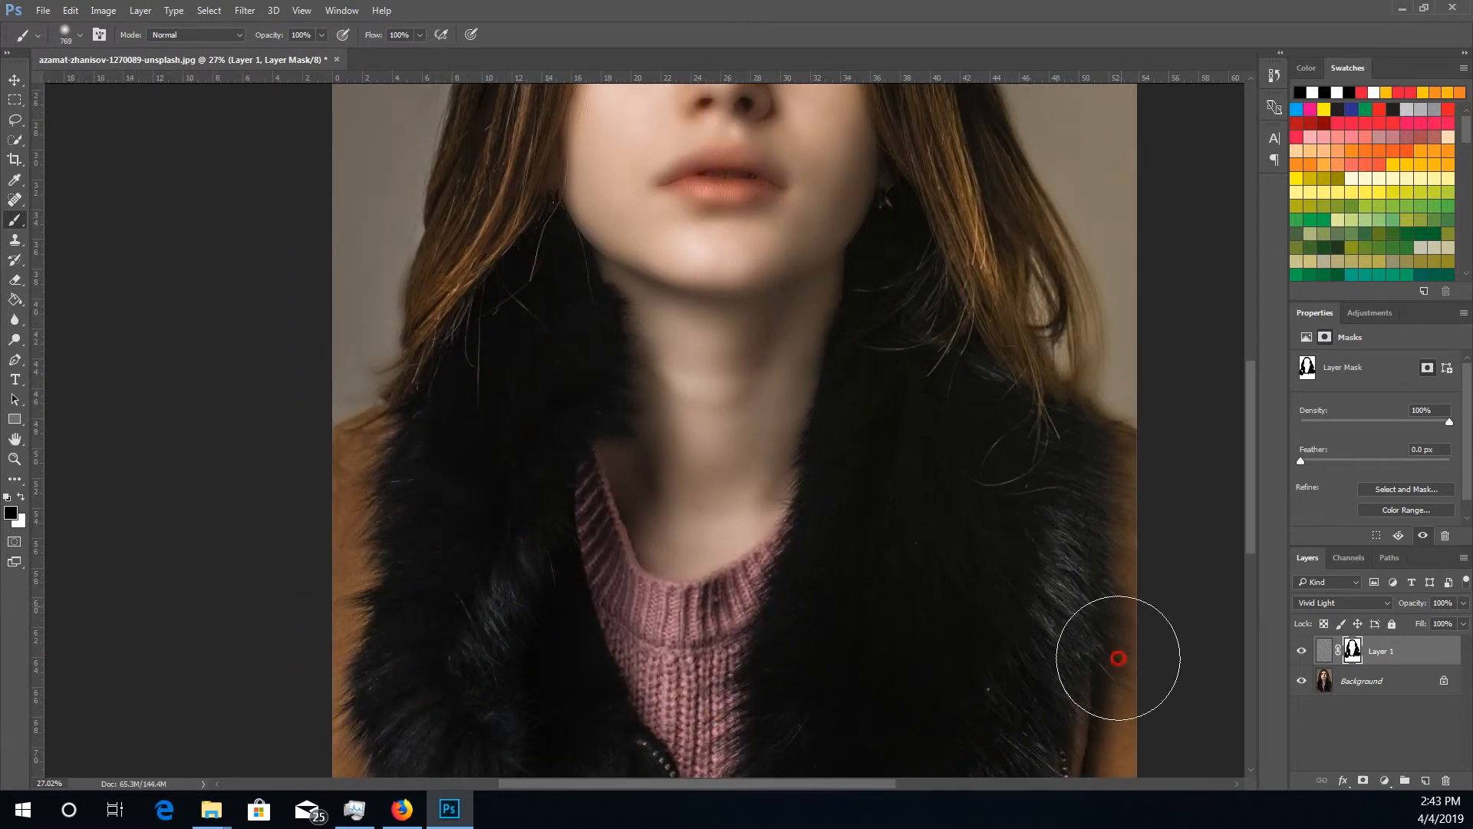
Step: Mask out the smoothing on the rest of the coat, the hair edges and the background, leaving only face and neck smoothed
scroll(918, 253, down, 5)
drag(398, 188, 376, 523)
drag(516, 599, 524, 752)
drag(513, 269, 439, 737)
mouse_move(336, 192)
mouse_down()
mouse_move(330, 167)
mouse_move(388, 243)
mouse_up()
drag(408, 316, 352, 474)
mouse_move(322, 429)
mouse_down()
mouse_move(526, 247)
mouse_move(927, 572)
mouse_move(908, 454)
mouse_up()
drag(953, 362, 922, 138)
drag(950, 637, 945, 618)
drag(805, 254, 829, 125)
drag(989, 556, 1031, 693)
drag(930, 564, 891, 564)
mouse_move(386, 500)
mouse_down()
mouse_move(393, 273)
mouse_move(257, 635)
mouse_move(259, 681)
mouse_up()
mouse_move(377, 647)
mouse_down()
mouse_move(436, 500)
mouse_move(513, 718)
mouse_up()
mouse_move(752, 465)
mouse_down()
mouse_move(726, 564)
mouse_move(813, 538)
mouse_move(829, 624)
mouse_move(780, 506)
mouse_move(787, 470)
mouse_up()
mouse_move(714, 580)
mouse_down()
mouse_move(666, 615)
mouse_move(853, 591)
mouse_move(905, 617)
mouse_move(716, 697)
mouse_move(725, 600)
mouse_move(394, 653)
mouse_move(433, 539)
mouse_move(321, 462)
mouse_move(316, 581)
mouse_up()
Step: Resize the brush and touch up the mask over the fur collar and sweater beside the neck
alt+right_click(317, 581)
alt+click(337, 656)
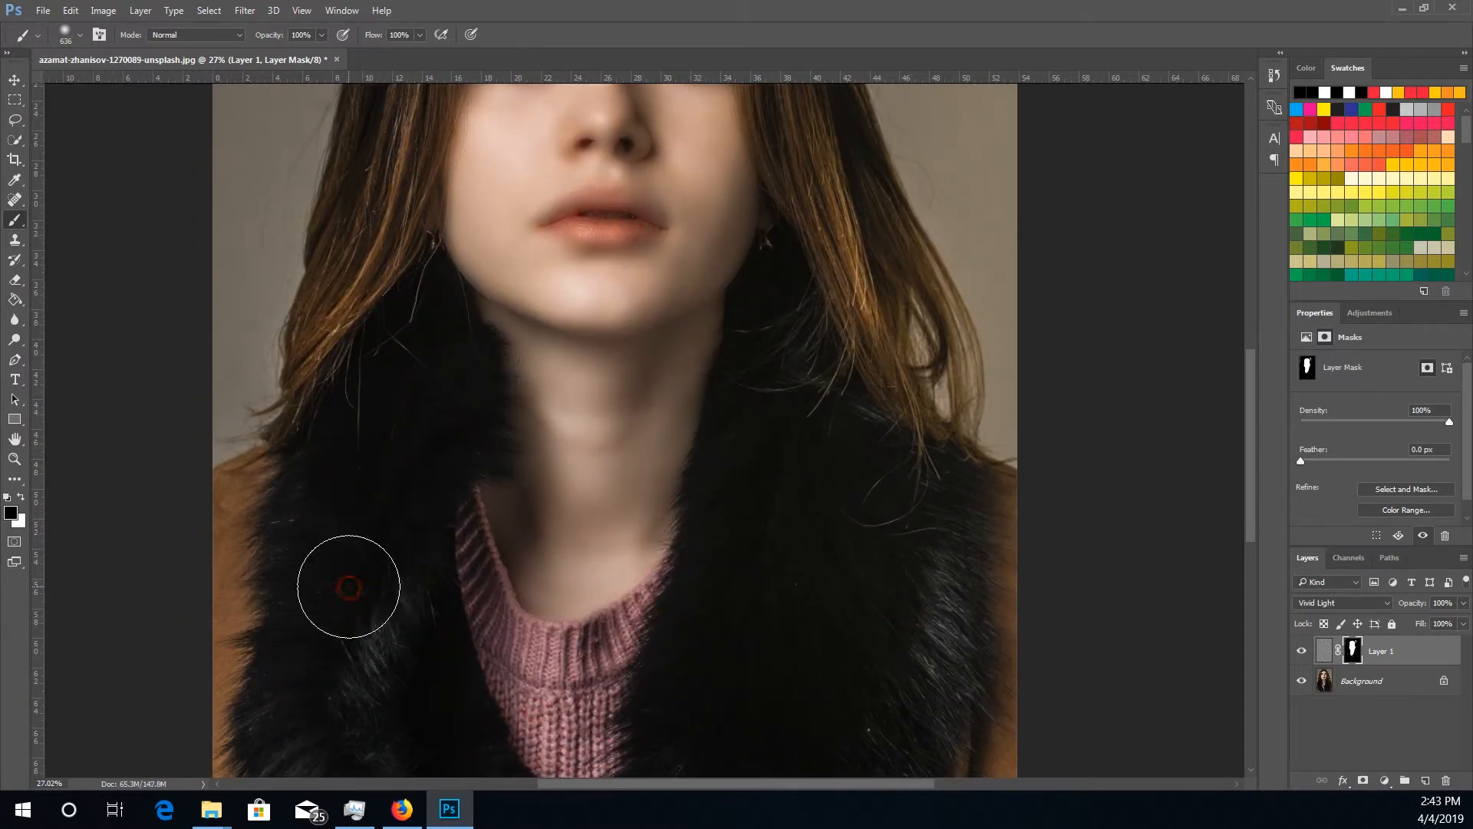
mouse_move(386, 353)
mouse_down()
mouse_move(315, 320)
mouse_move(359, 339)
mouse_move(285, 678)
mouse_up()
drag(464, 519, 455, 656)
drag(402, 484, 354, 620)
Step: Paint black on the mask with a small brush over both eyebrows, both eyes and the lips to restore their detail
mouse_move(502, 395)
mouse_down()
mouse_move(449, 389)
mouse_move(517, 387)
mouse_move(392, 379)
mouse_up()
scroll(443, 360, up, 5)
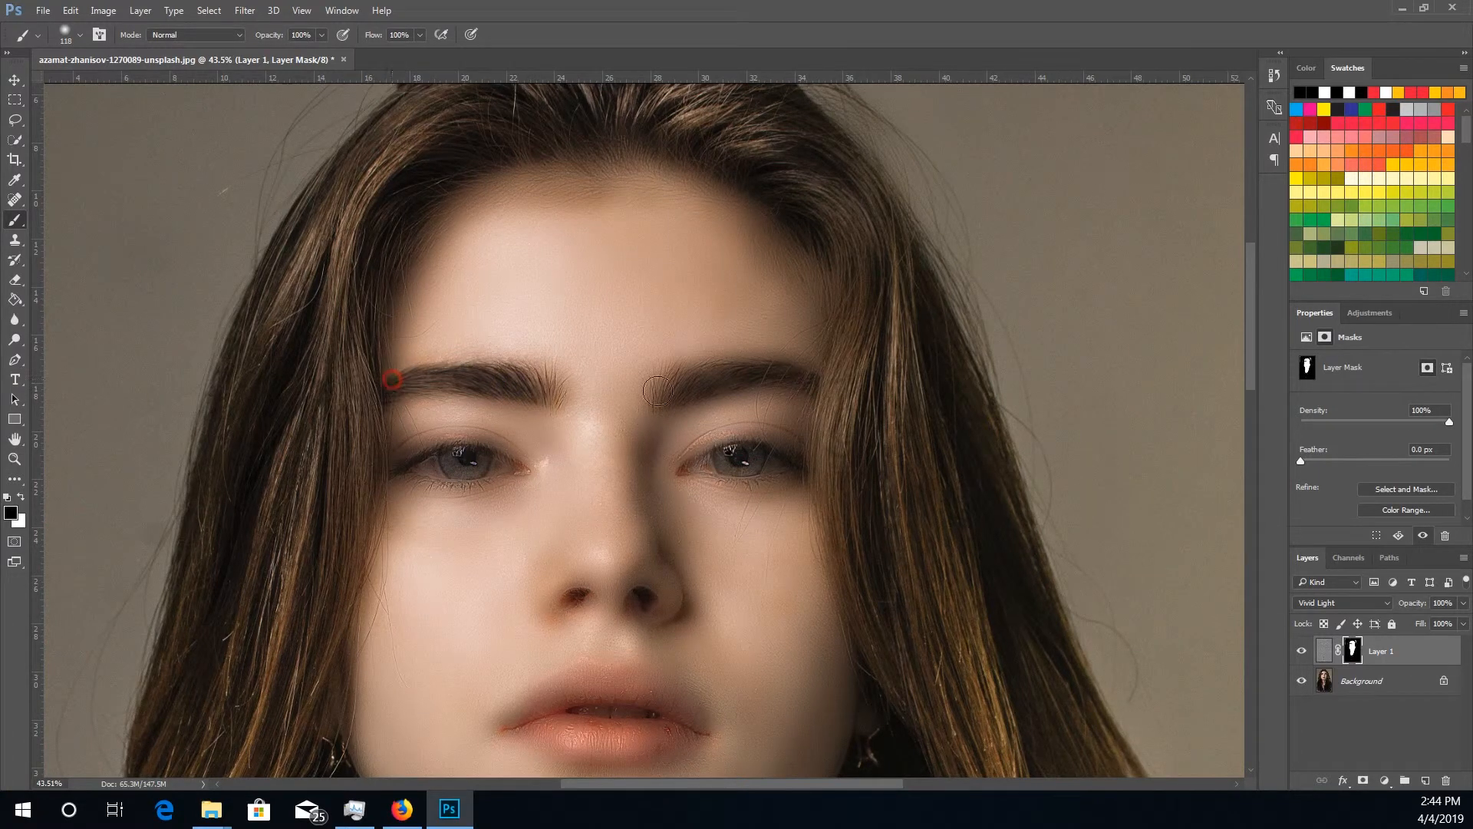
drag(686, 400, 814, 376)
alt+right_click(541, 460)
drag(487, 468, 412, 460)
mouse_move(694, 468)
mouse_down()
mouse_move(783, 451)
mouse_move(801, 473)
mouse_move(813, 414)
mouse_up()
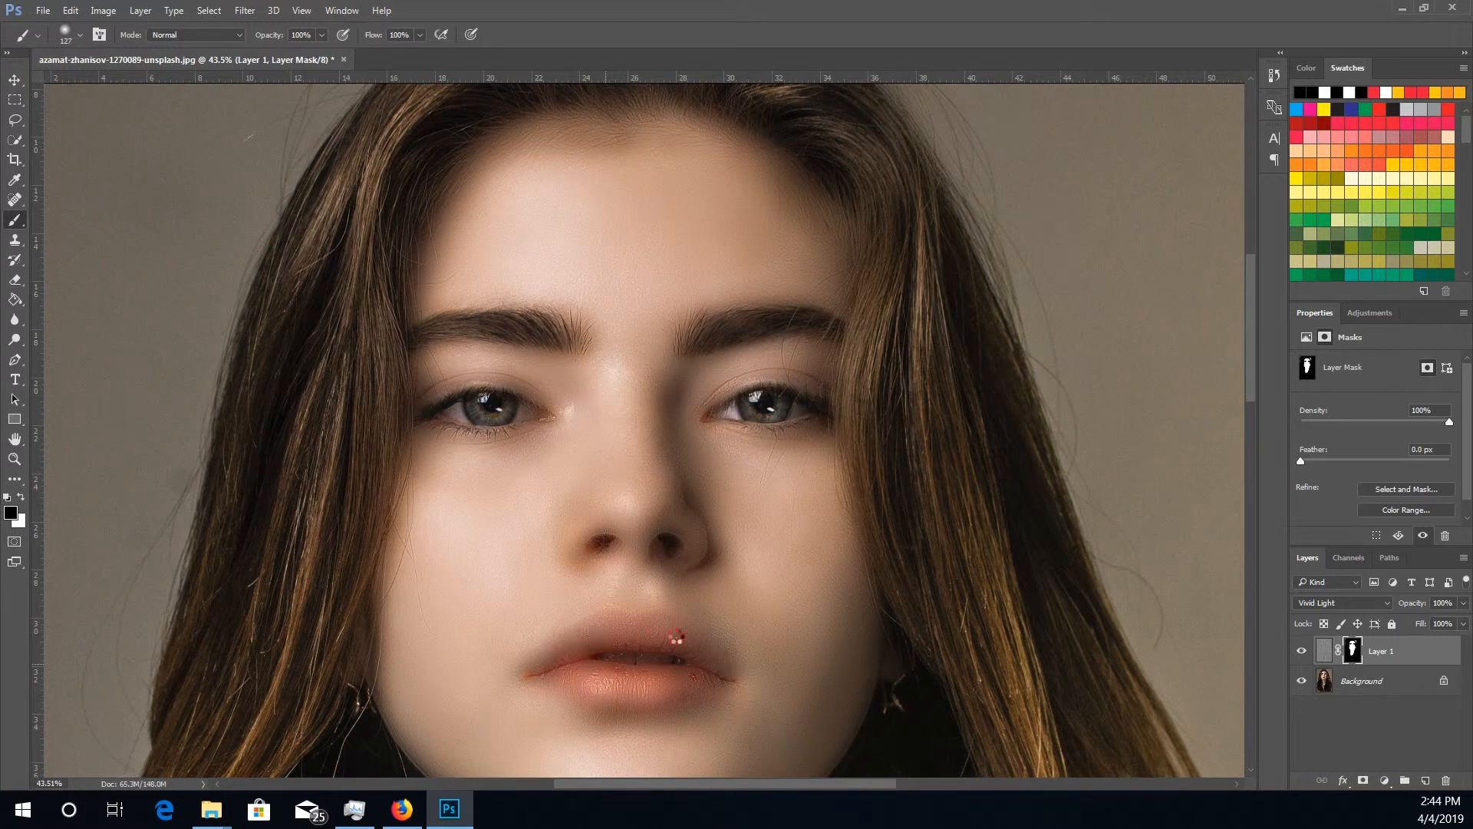
mouse_move(659, 643)
mouse_down()
mouse_move(594, 642)
mouse_move(699, 658)
mouse_move(563, 664)
mouse_move(675, 682)
mouse_move(594, 691)
mouse_move(718, 676)
mouse_move(651, 643)
mouse_move(566, 651)
mouse_move(654, 633)
mouse_move(686, 656)
mouse_move(580, 656)
mouse_up()
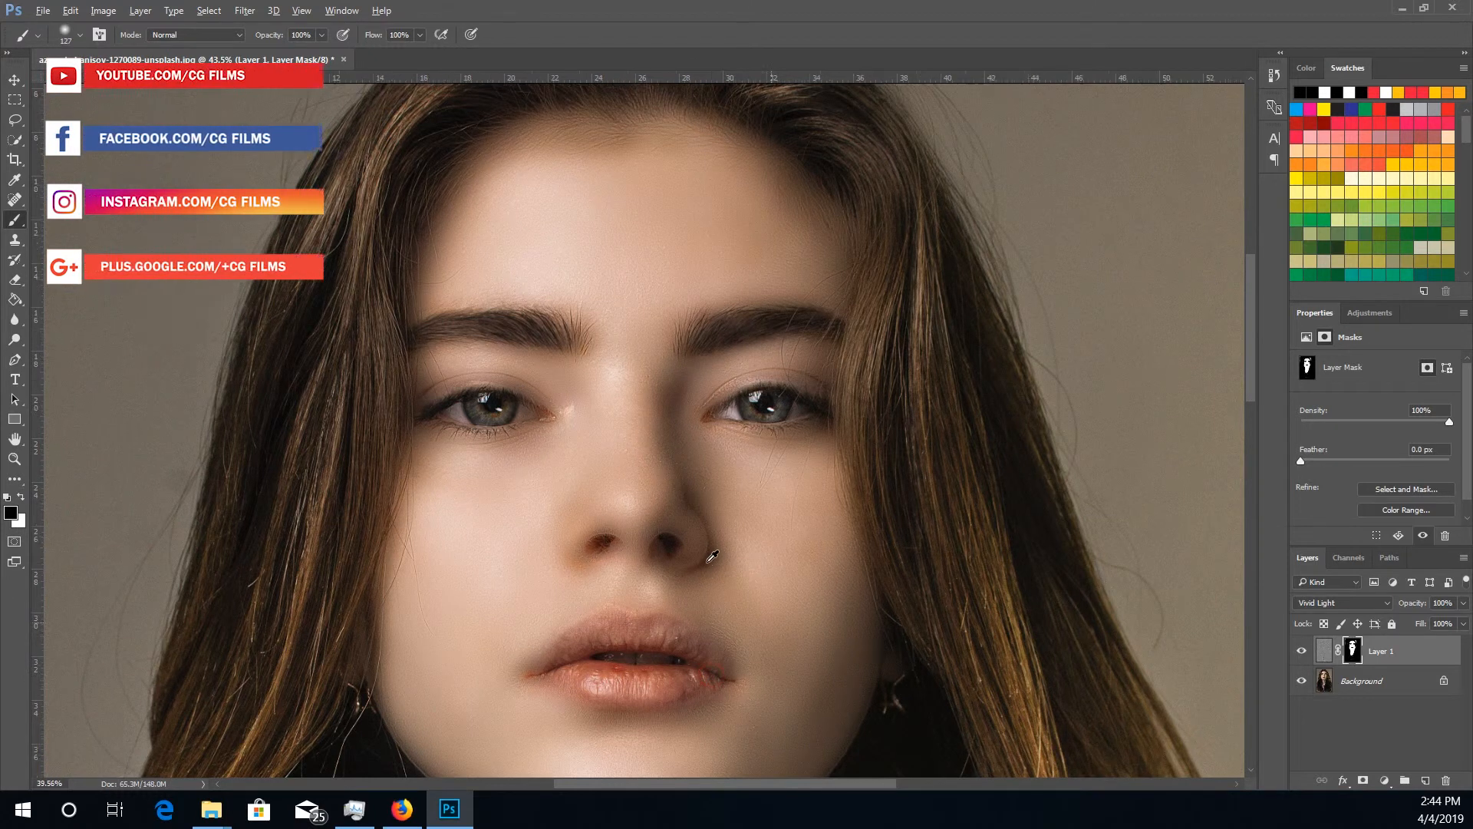
Step: Refine the mask with a slightly larger brush around the nose bridge and both eyes
scroll(712, 556, down, 3)
mouse_move(645, 487)
mouse_down()
mouse_move(663, 490)
mouse_move(632, 458)
mouse_move(612, 463)
mouse_move(618, 450)
mouse_up()
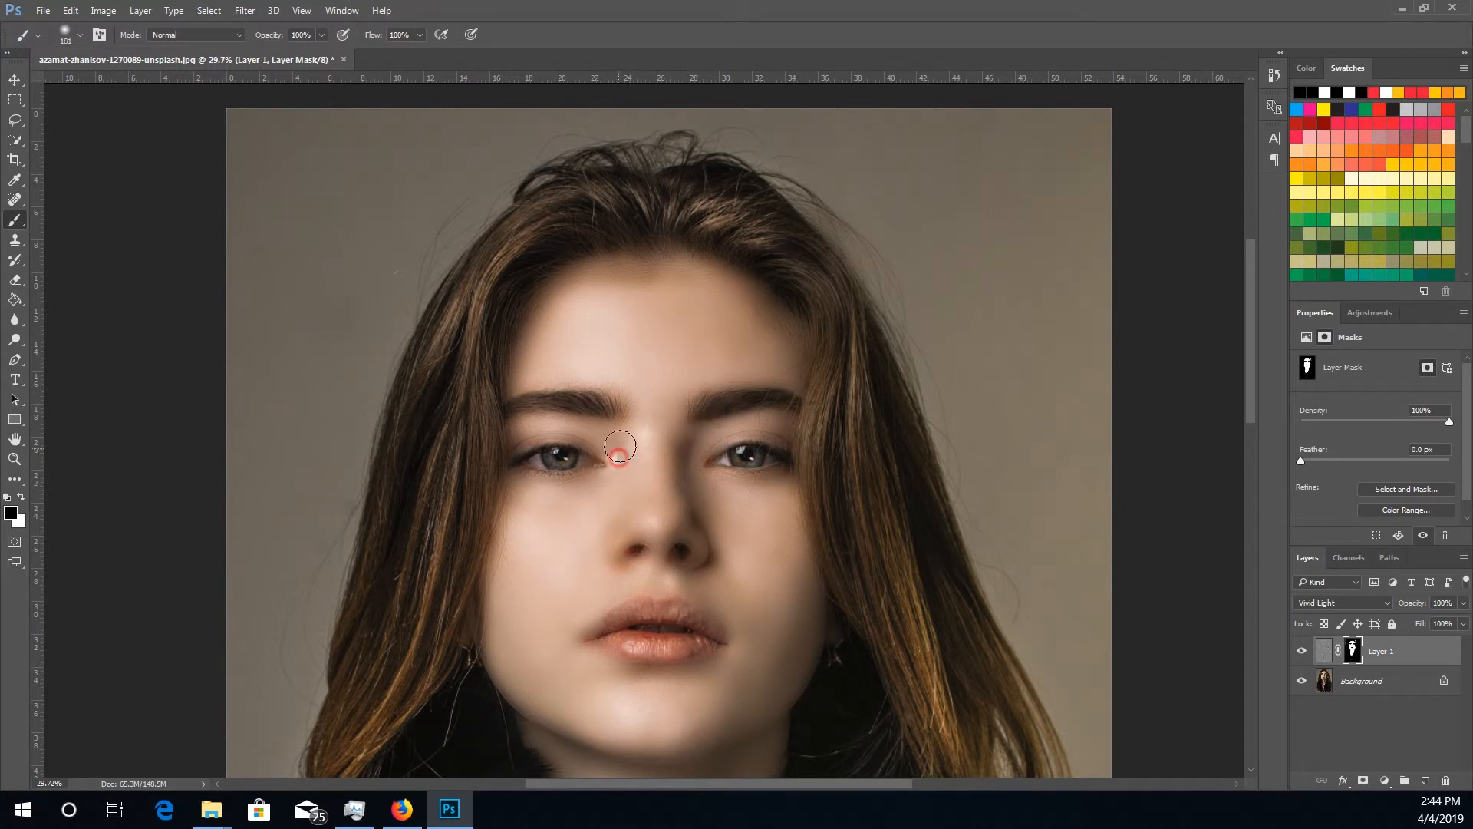
click(737, 459)
click(785, 459)
mouse_move(518, 464)
mouse_down()
mouse_move(566, 449)
mouse_move(484, 456)
mouse_up()
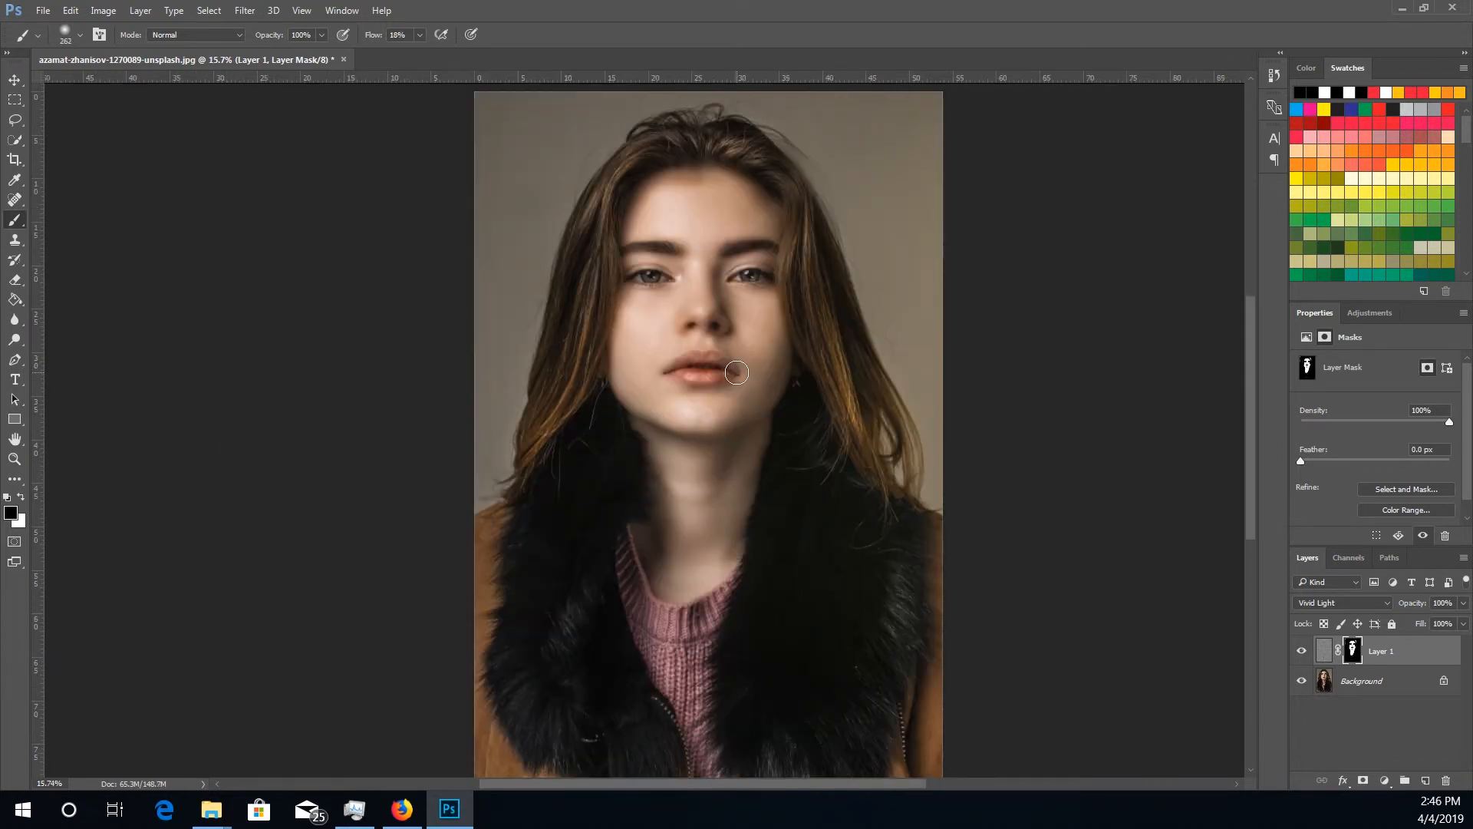
Step: Toggle Layer 1's visibility repeatedly to compare the portrait before and after the skin smoothing
click(1300, 652)
click(1301, 652)
click(1300, 652)
click(1300, 652)
click(1300, 652)
click(1301, 653)
click(1301, 653)
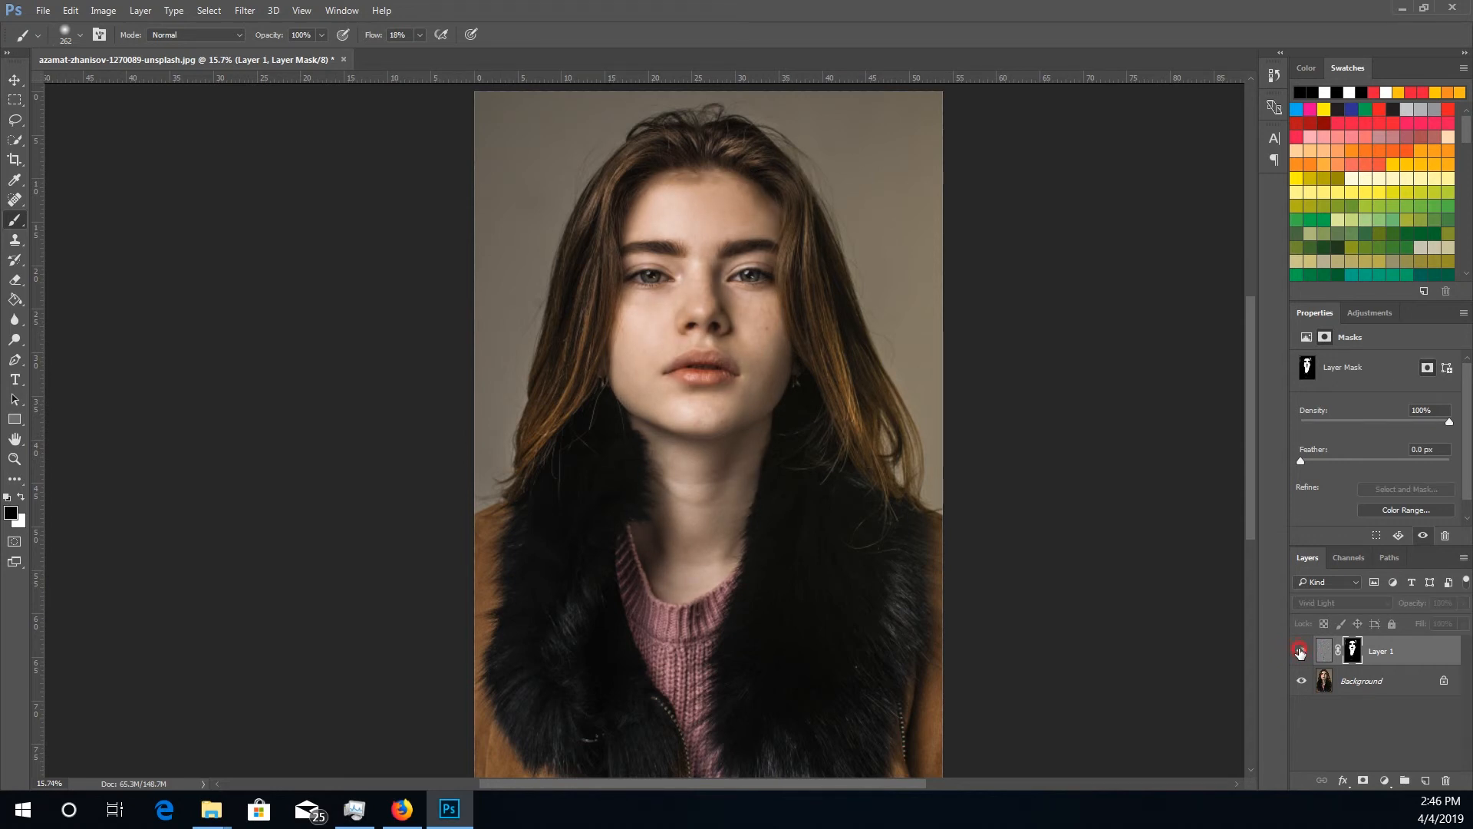
click(1300, 652)
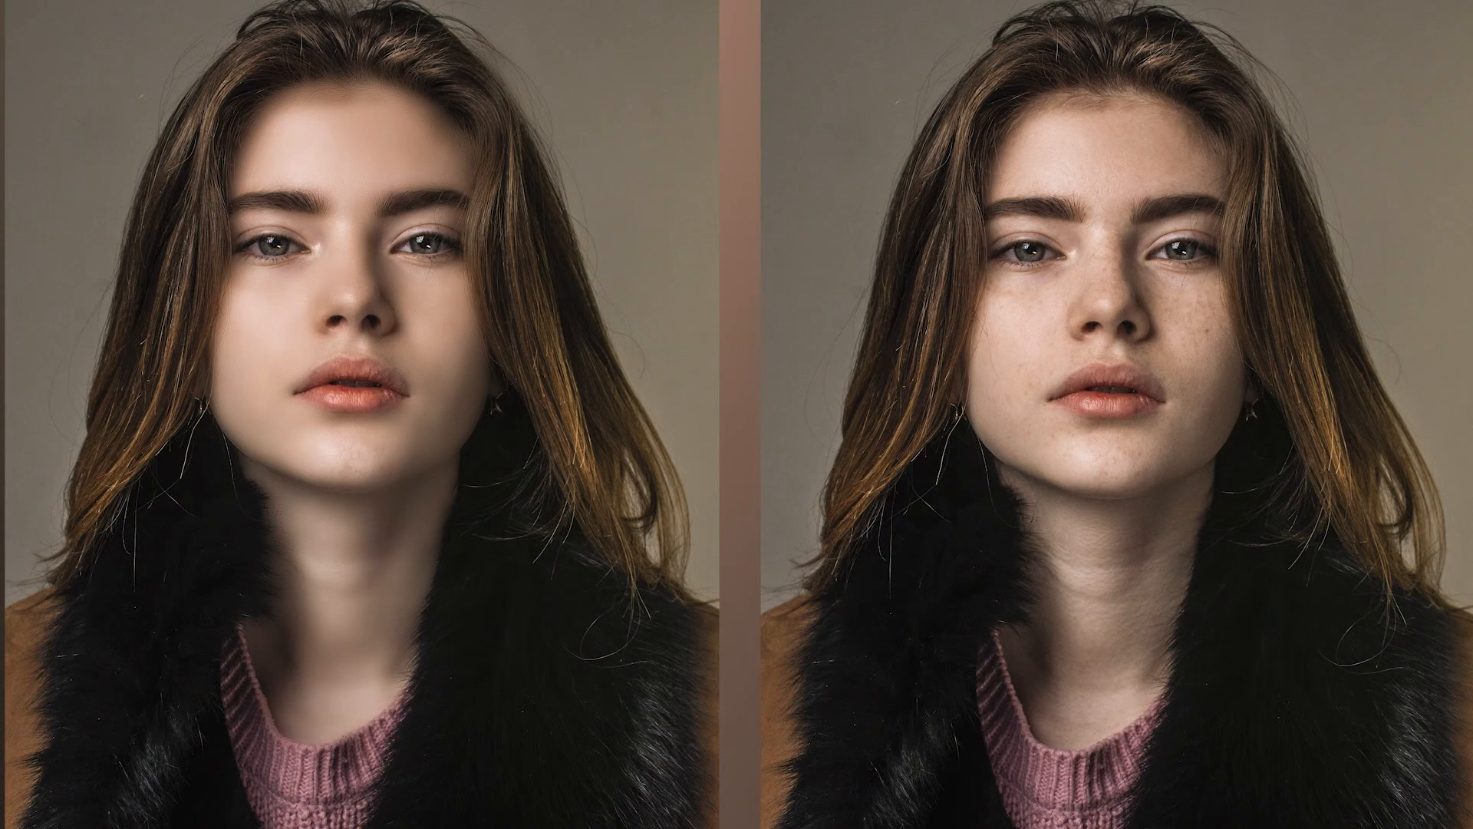